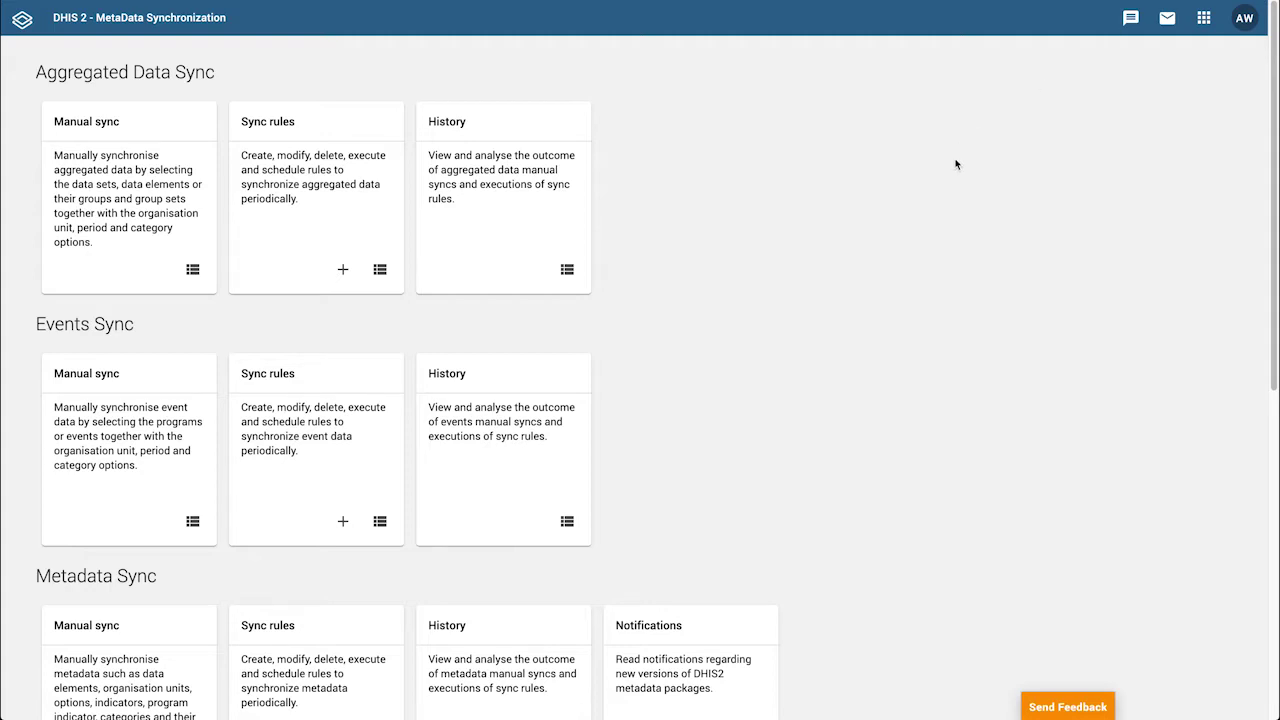
Start a new metadata synchronization rule from the Metadata Sync section.
scroll(955, 165, down, 1)
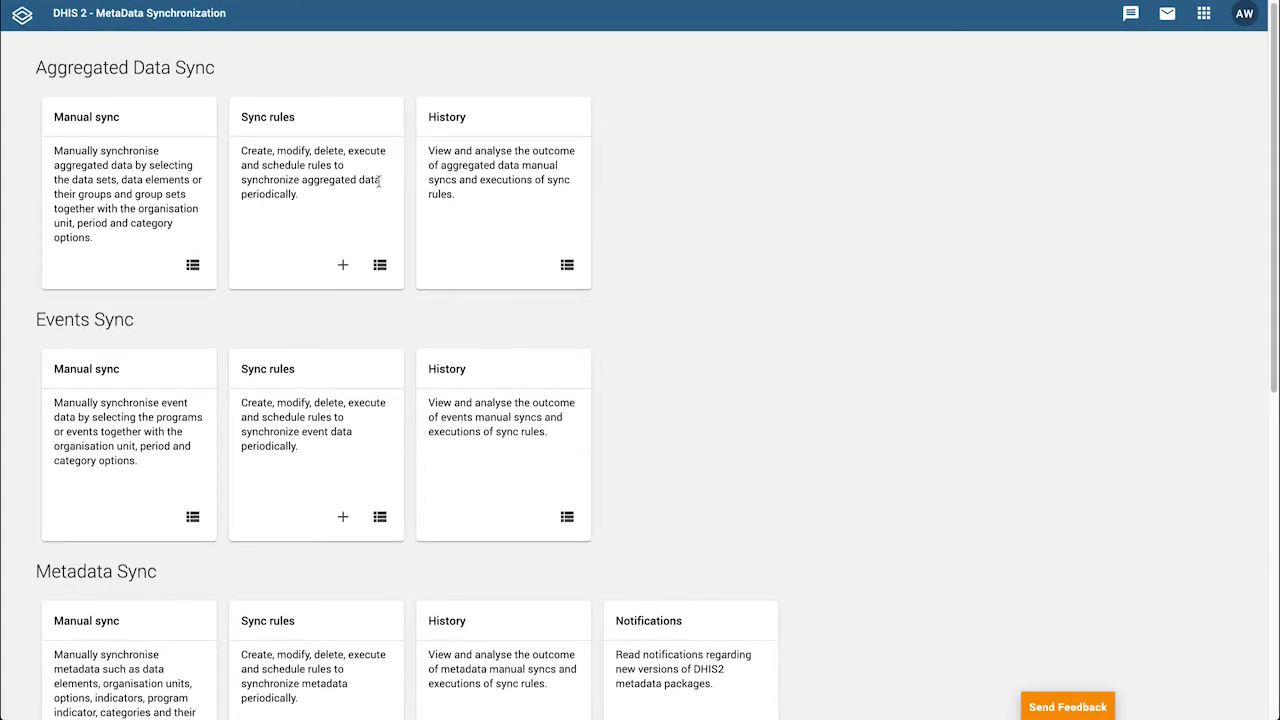
scroll(290, 390, down, 3)
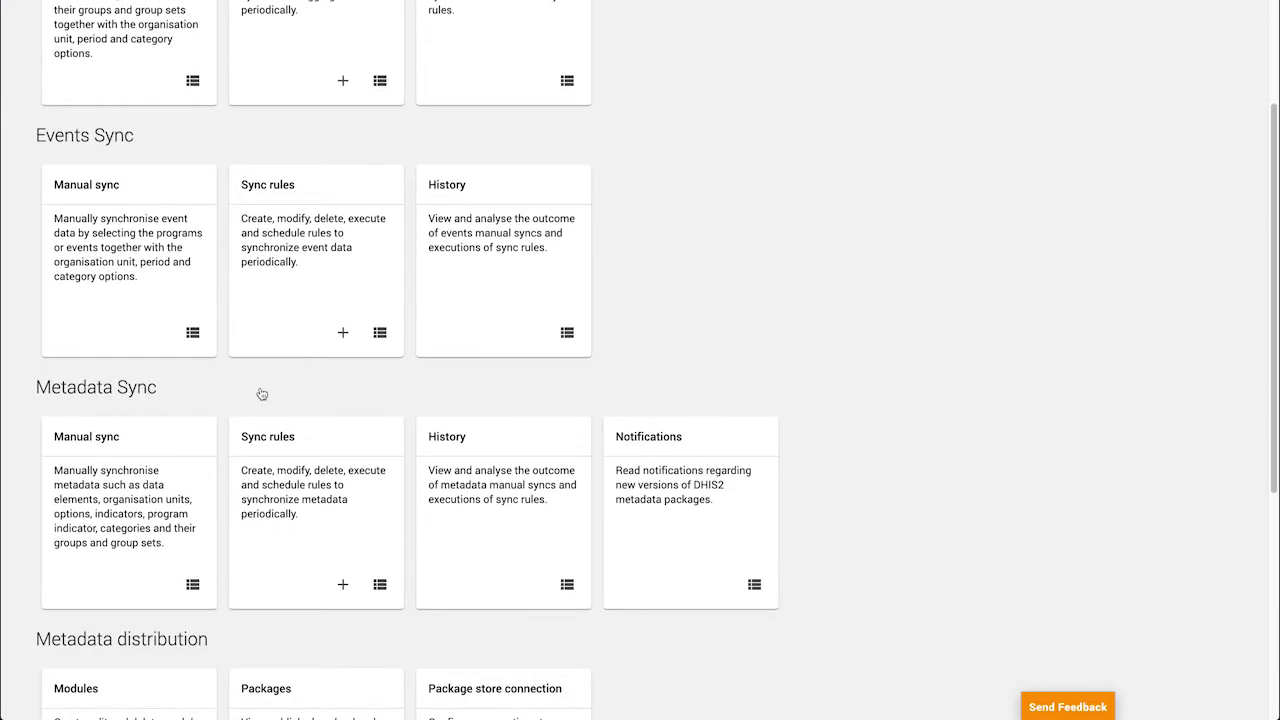
scroll(273, 424, down, 1)
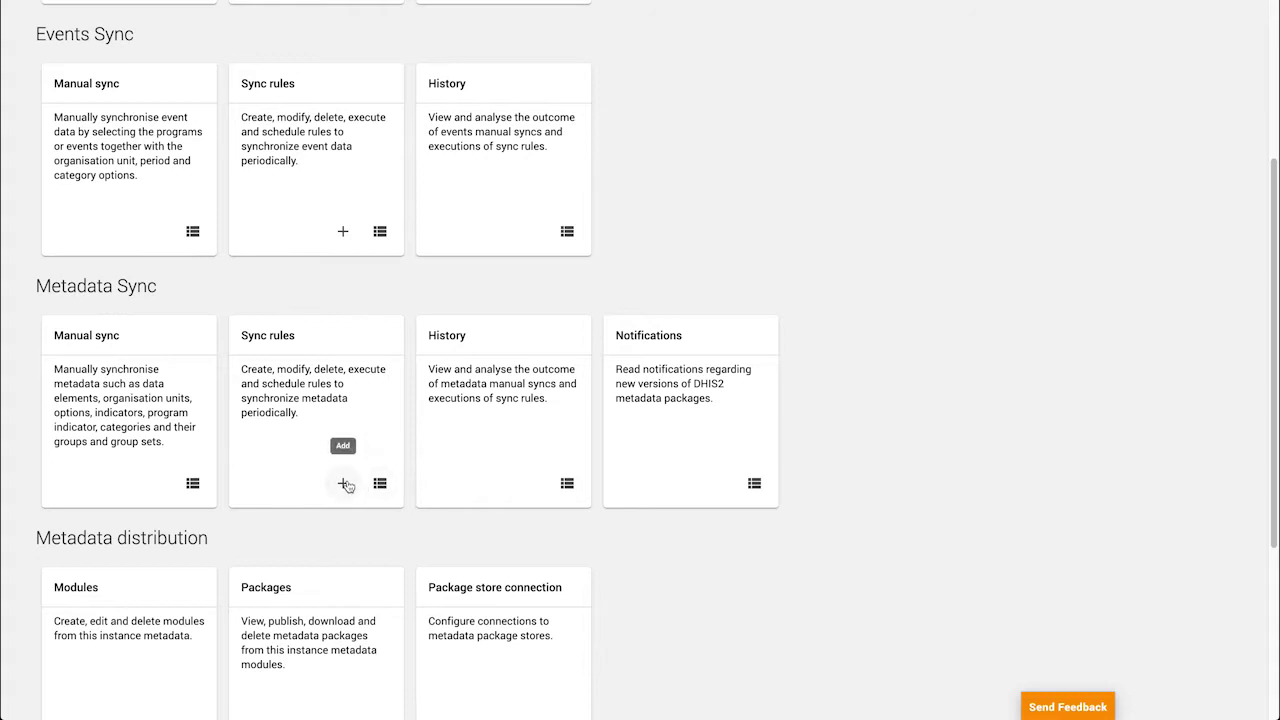
scroll(347, 486, down, 1)
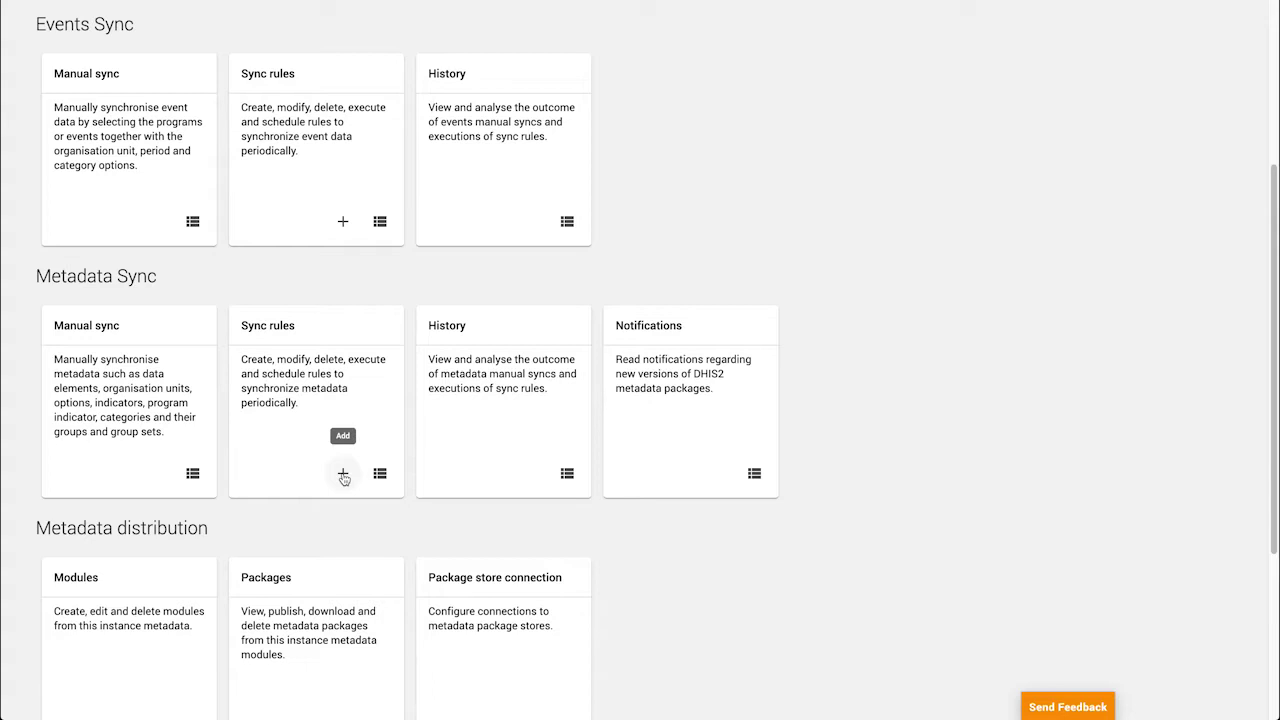
click(343, 476)
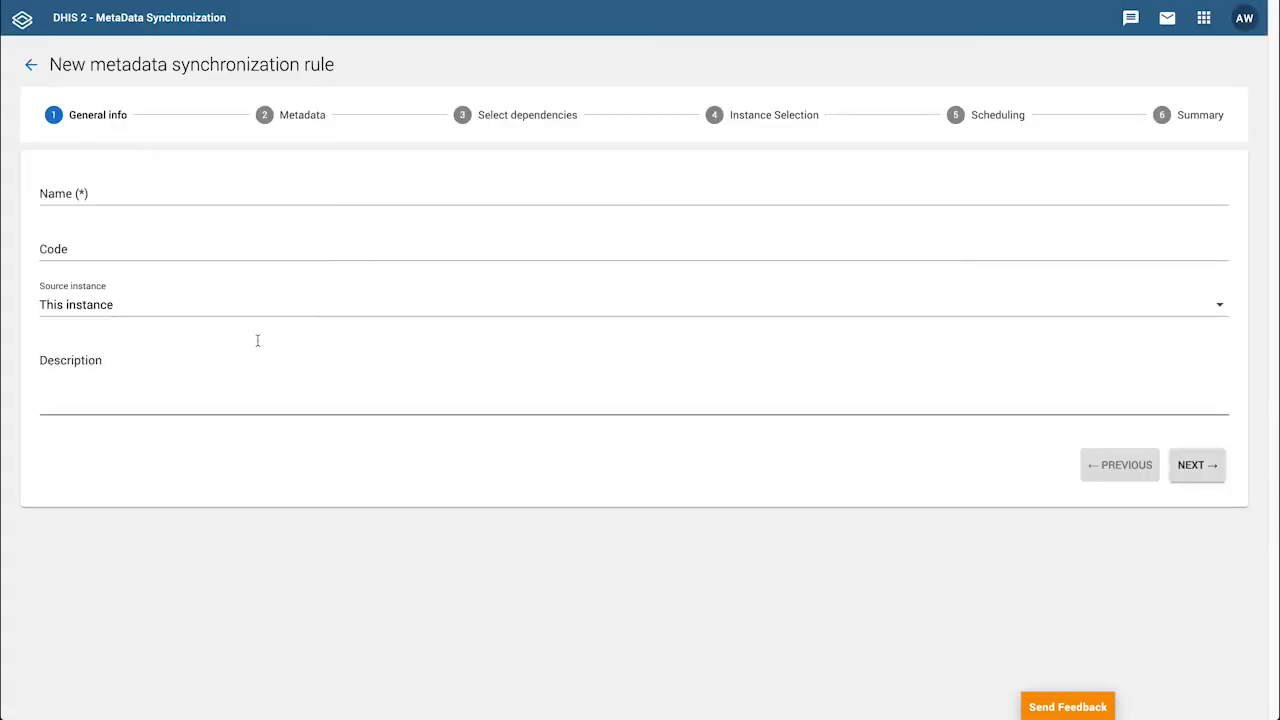
Name the rule "OU tree", use This instance as source and enter the description "A rule to sync the OU tree daily".
click(200, 197)
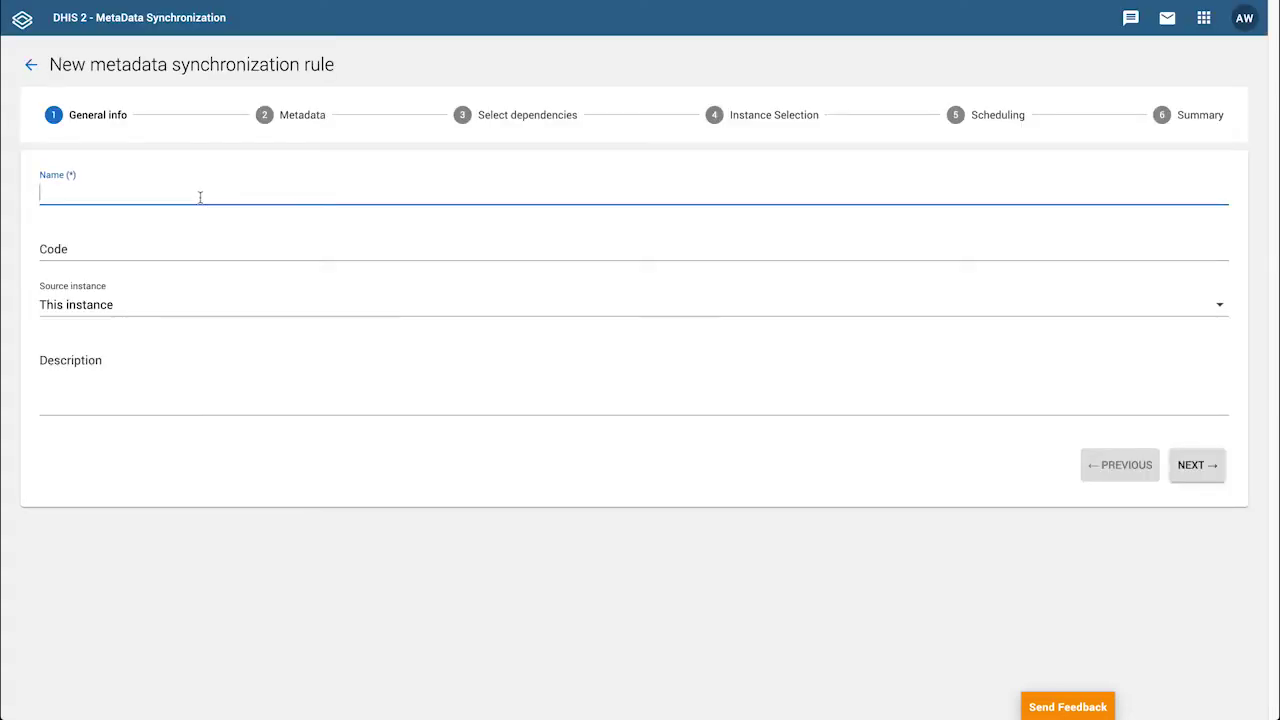
text(OU tree)
click(90, 307)
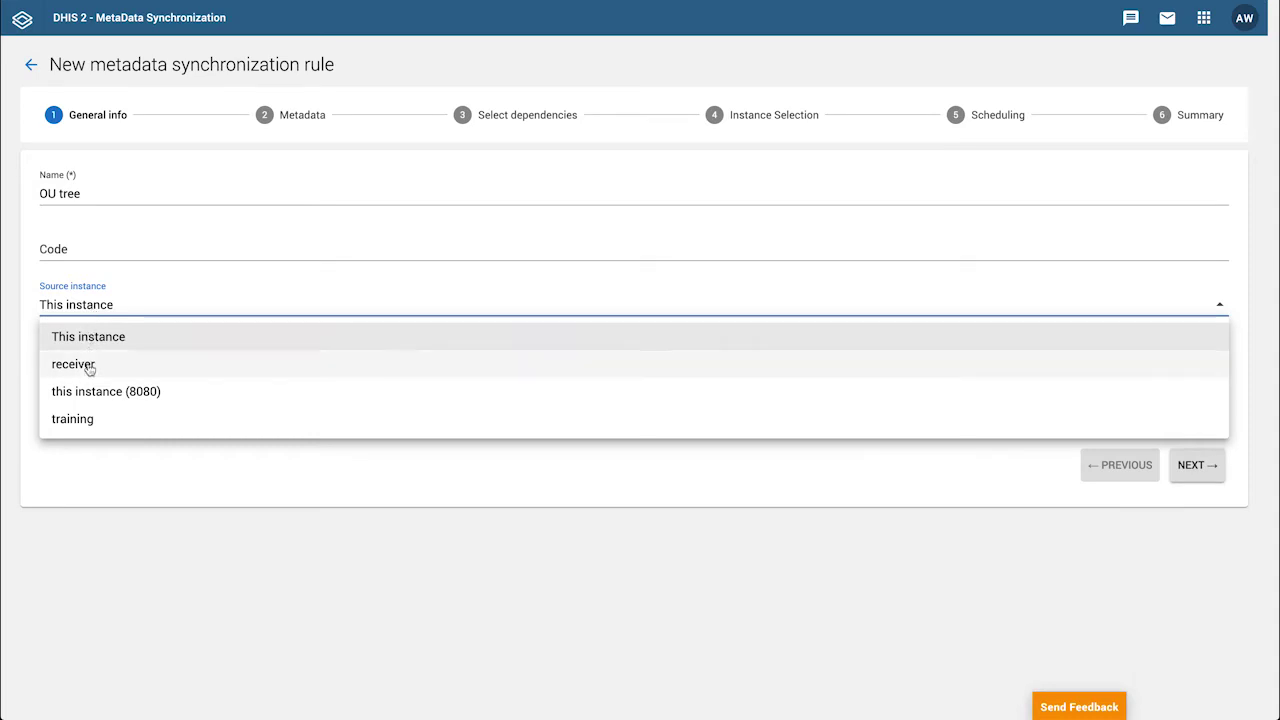
click(94, 340)
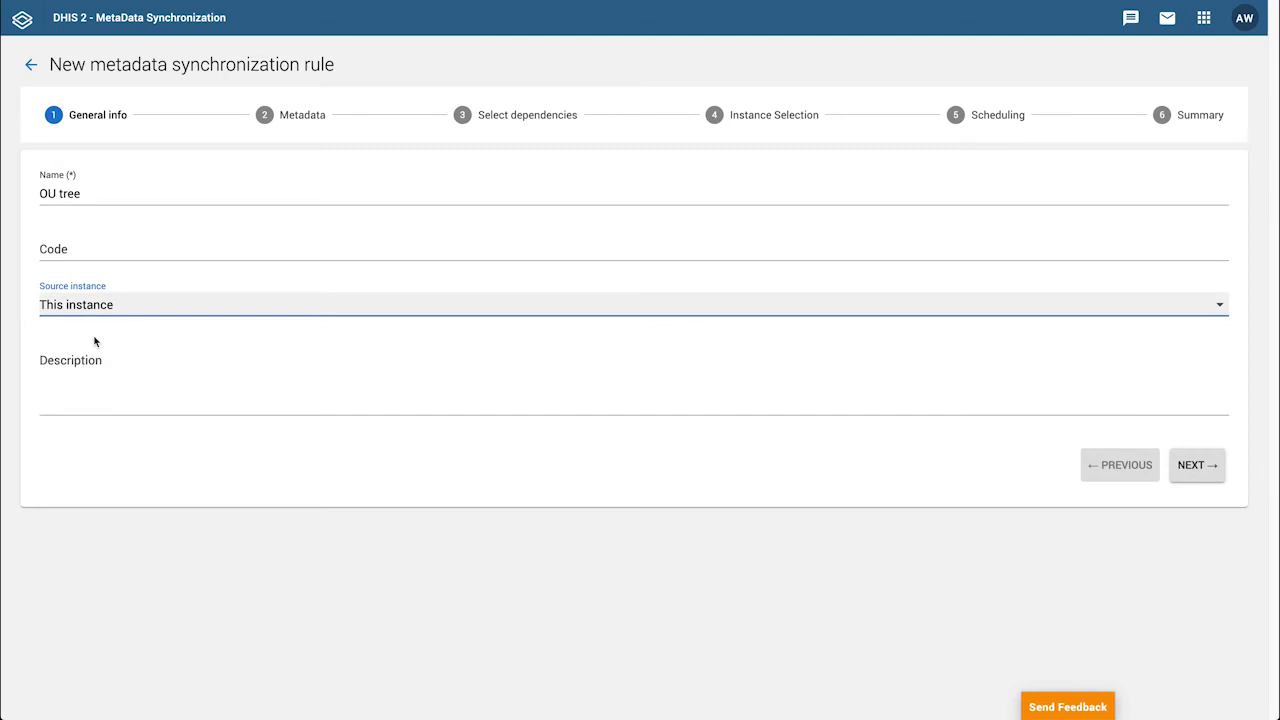
click(107, 396)
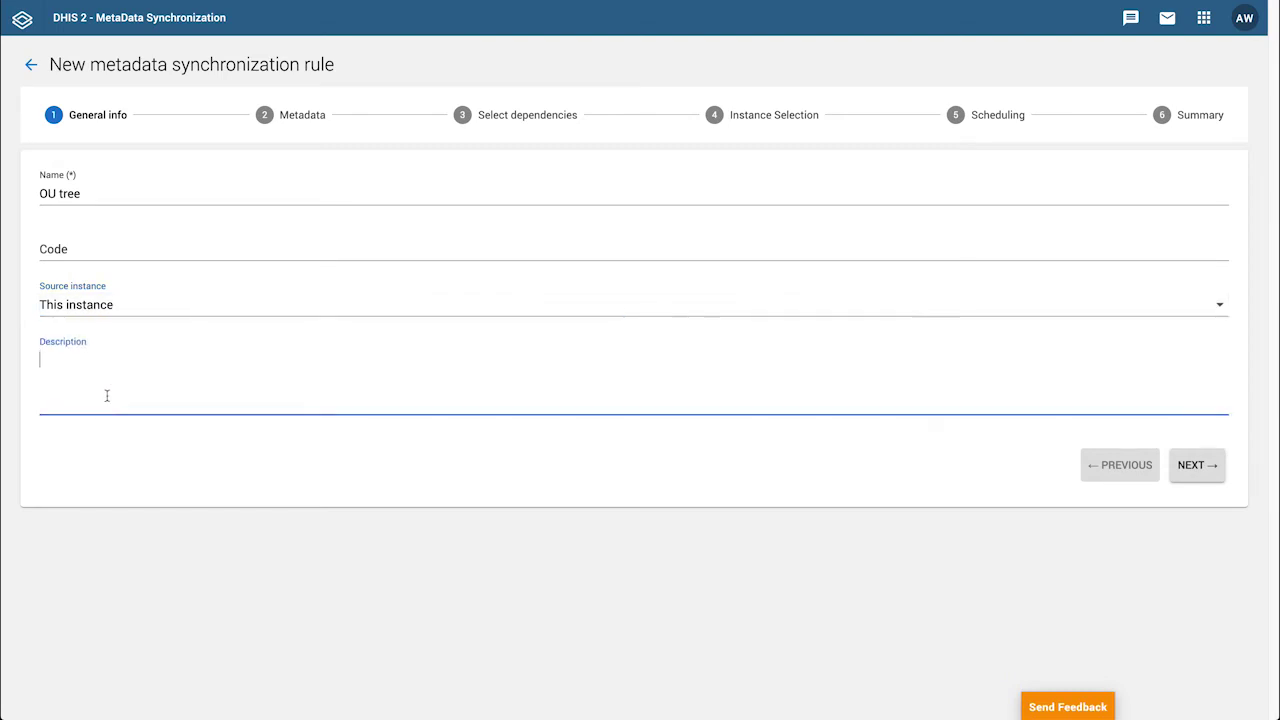
text(A rule to sync the OU tree)
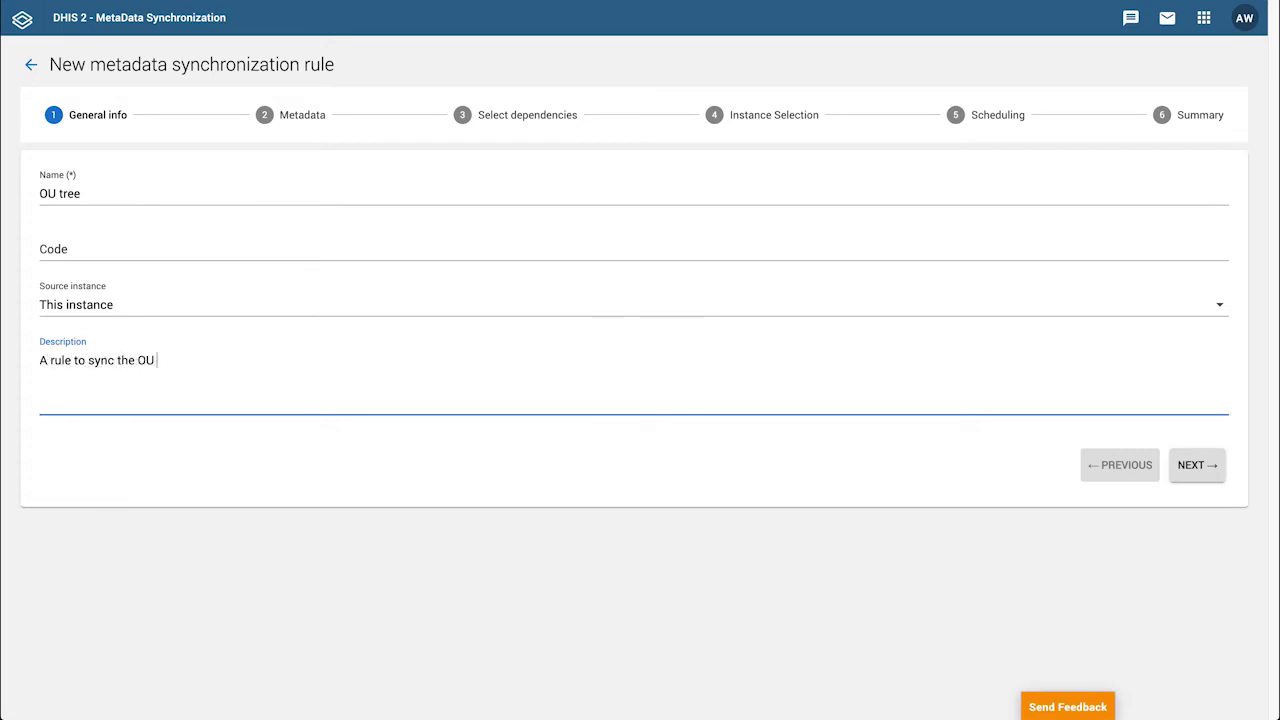
text( daily)
Set the rule's metadata type to Organisation Unit and select all the listed organisation units.
click(1193, 475)
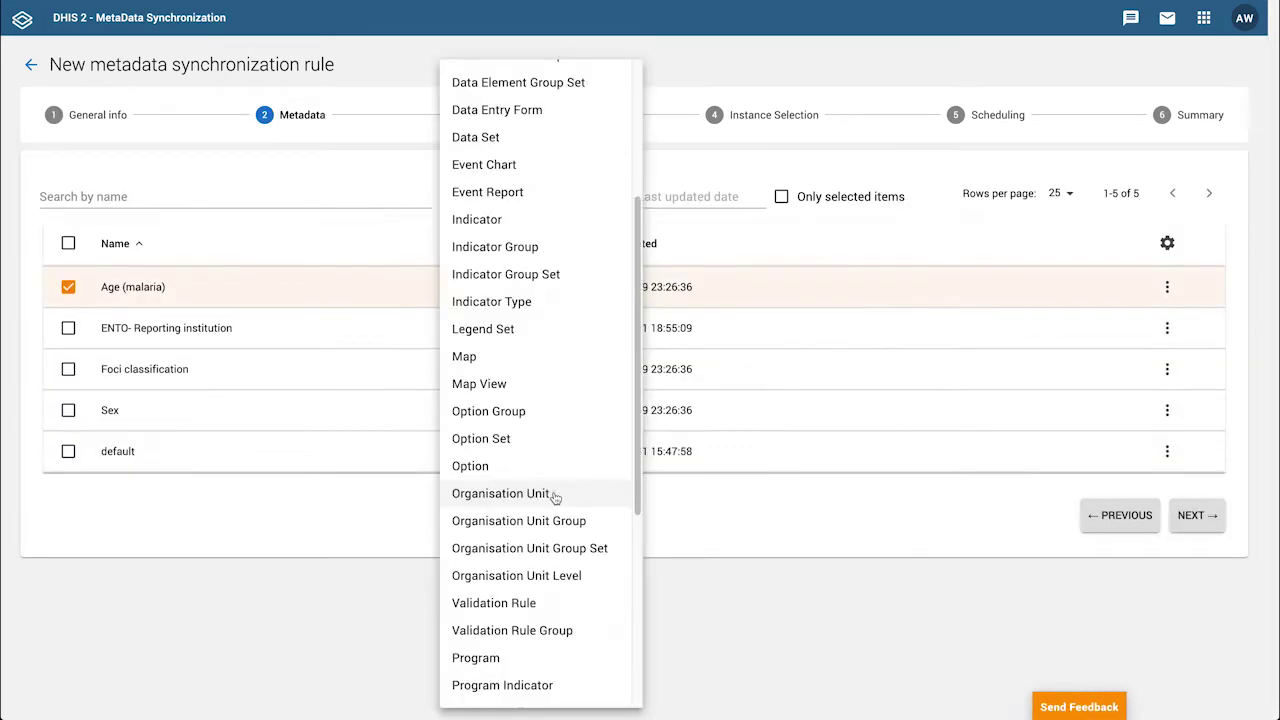
click(554, 495)
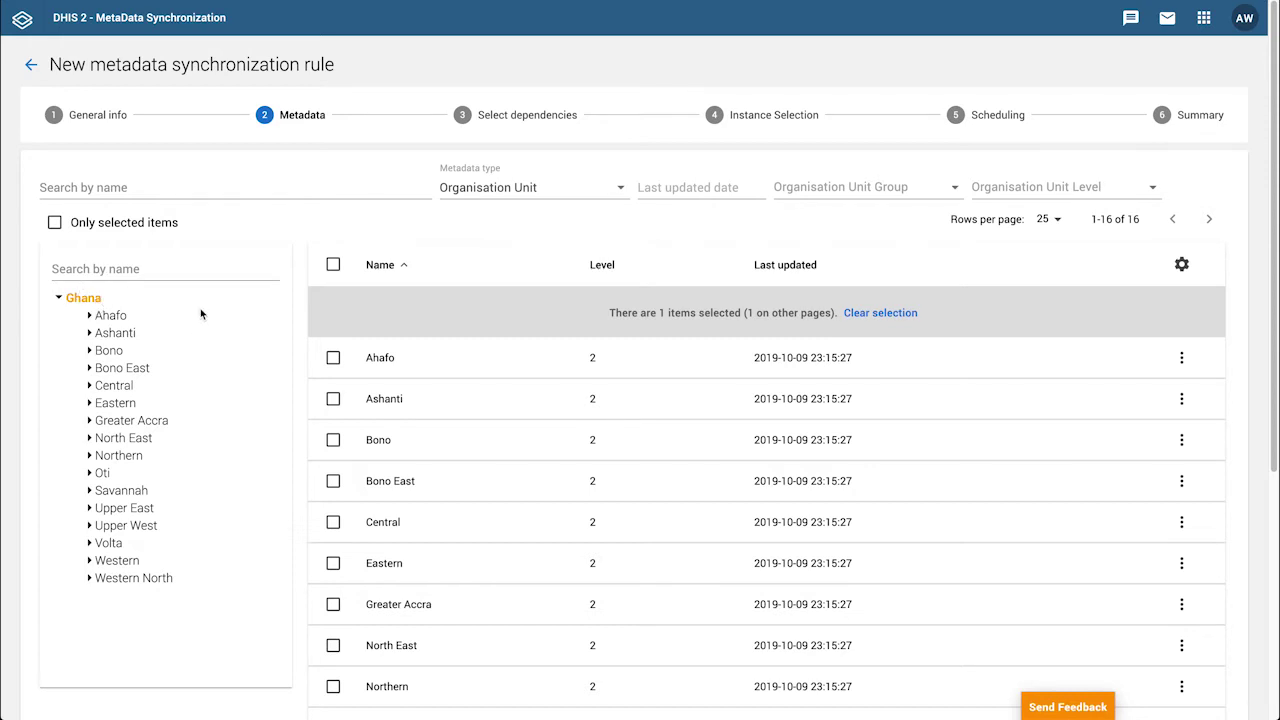
click(333, 265)
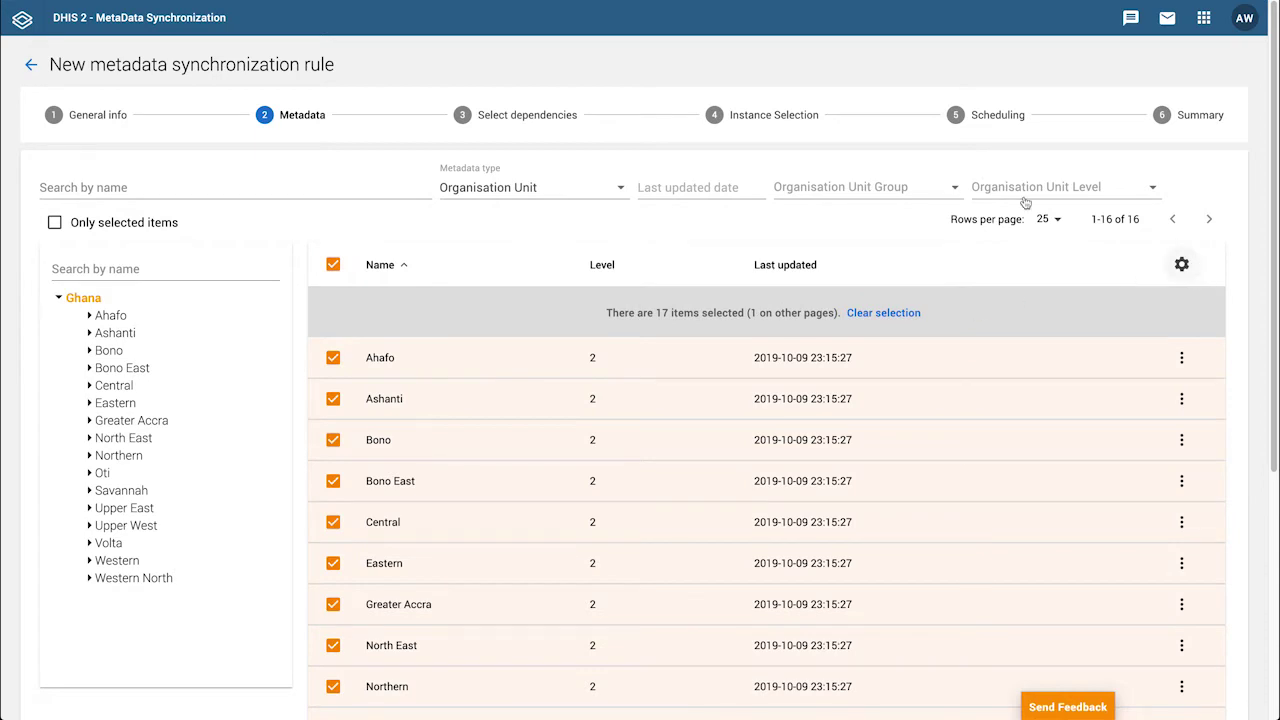
Keep the default dependencies and assign the training instance as the rule's destination.
click(568, 114)
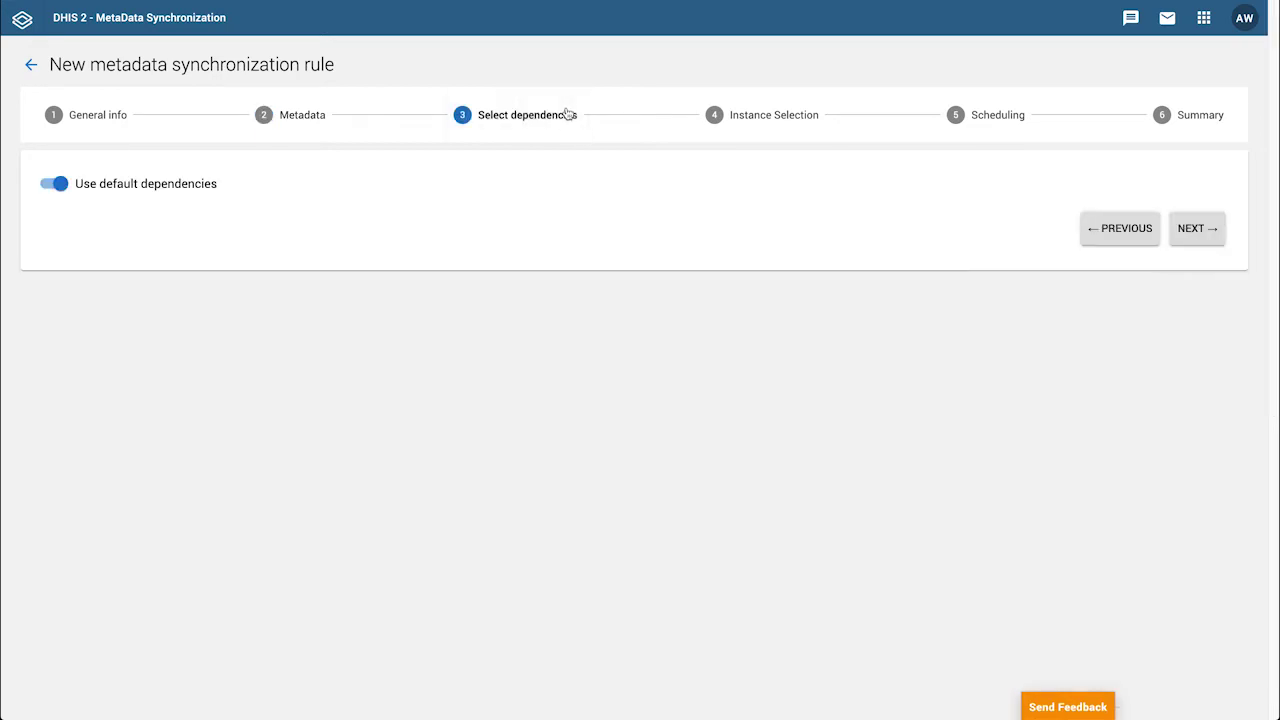
click(749, 116)
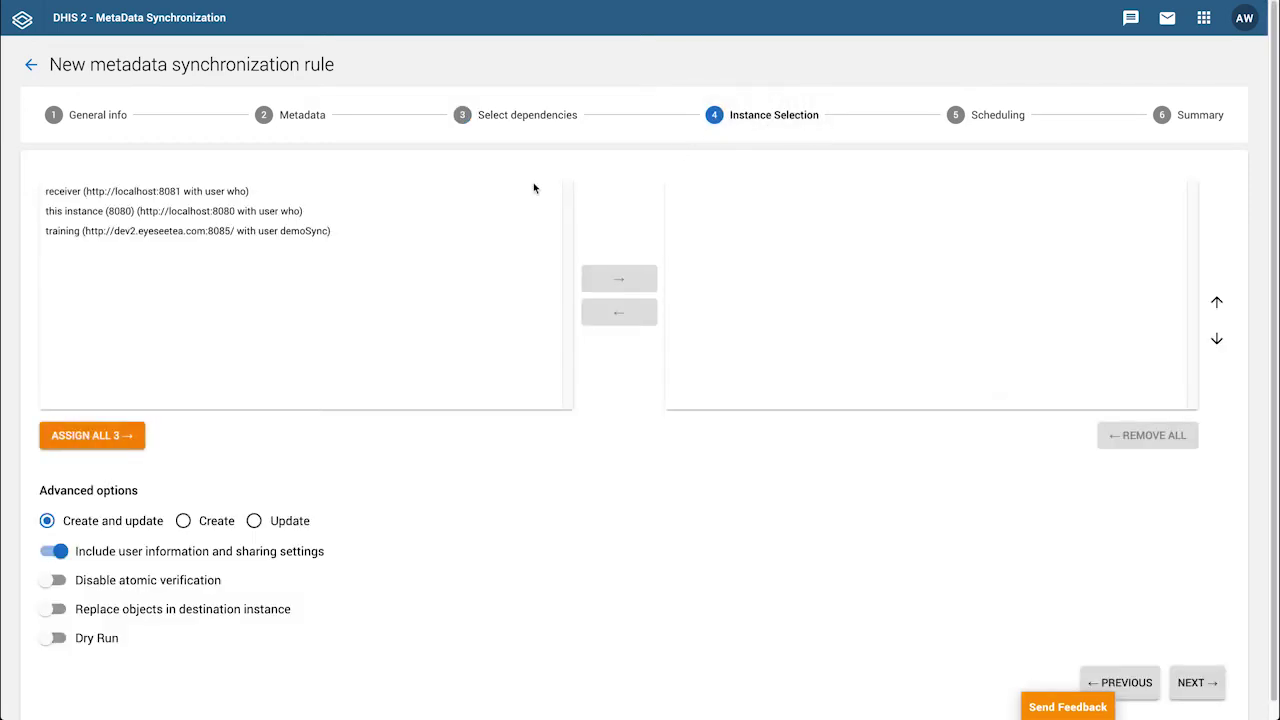
click(302, 233)
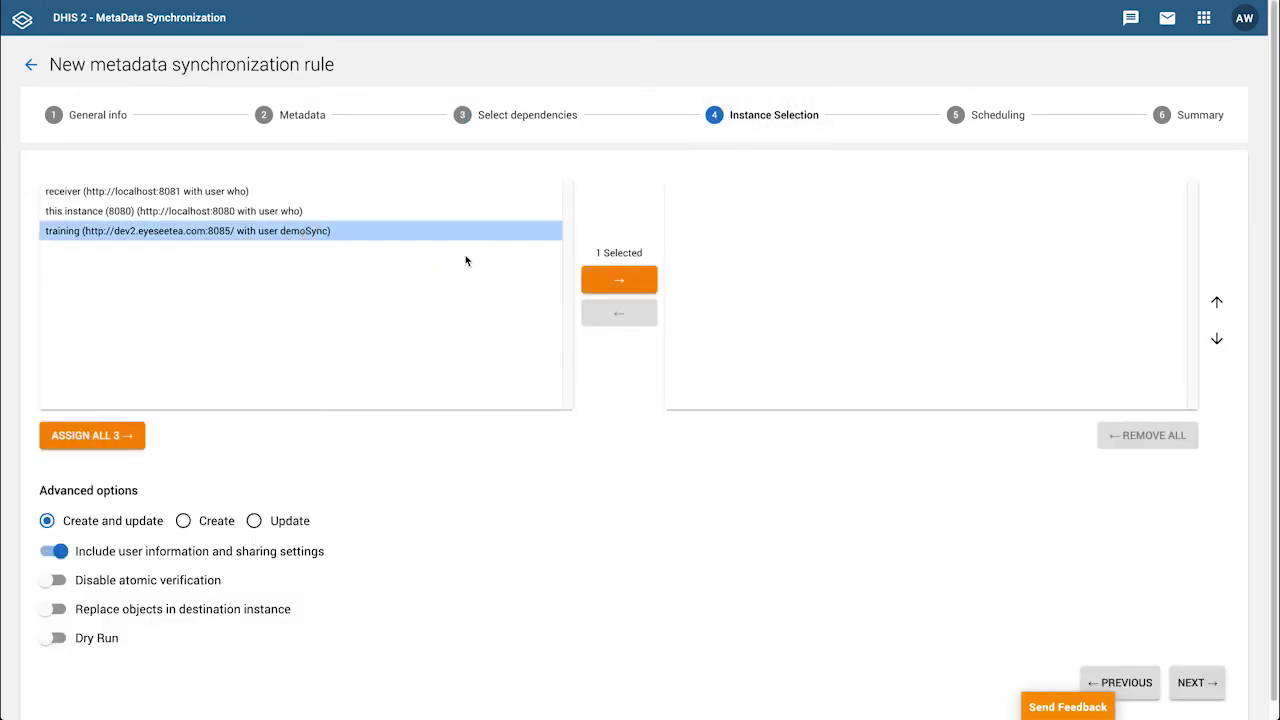
click(609, 281)
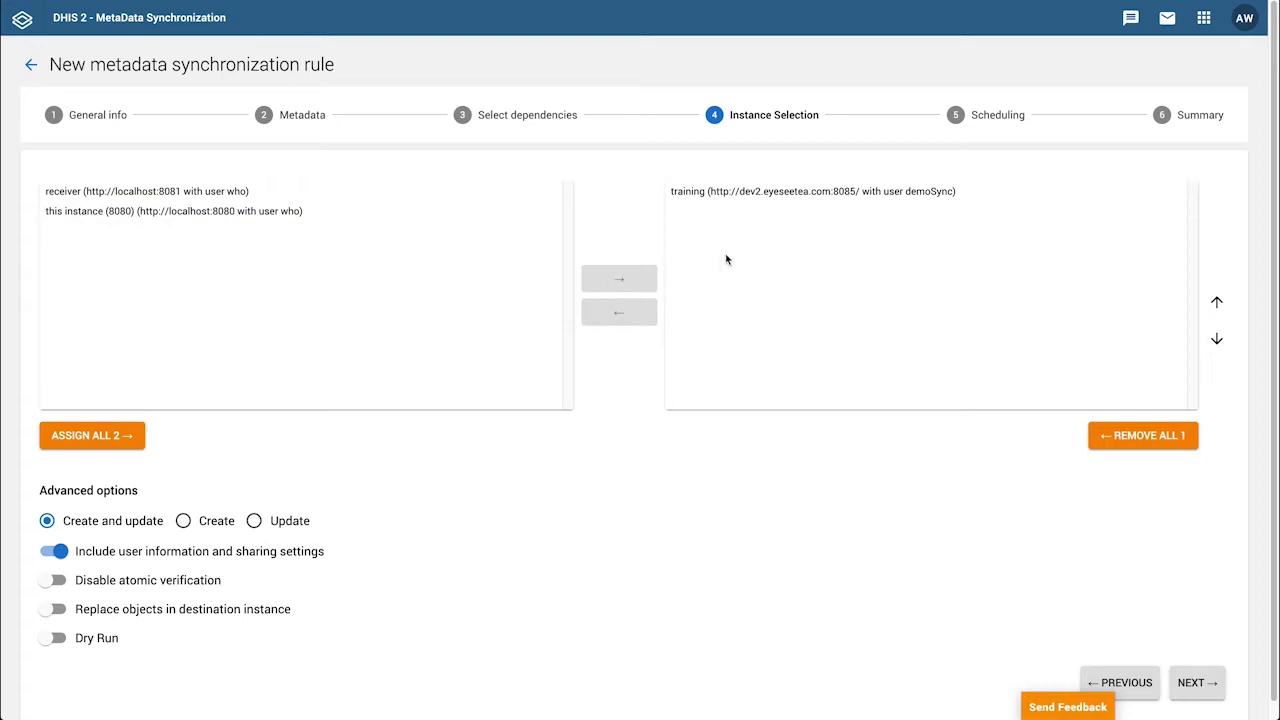
Enable scheduling for the rule and set its frequency template to Every day.
click(977, 119)
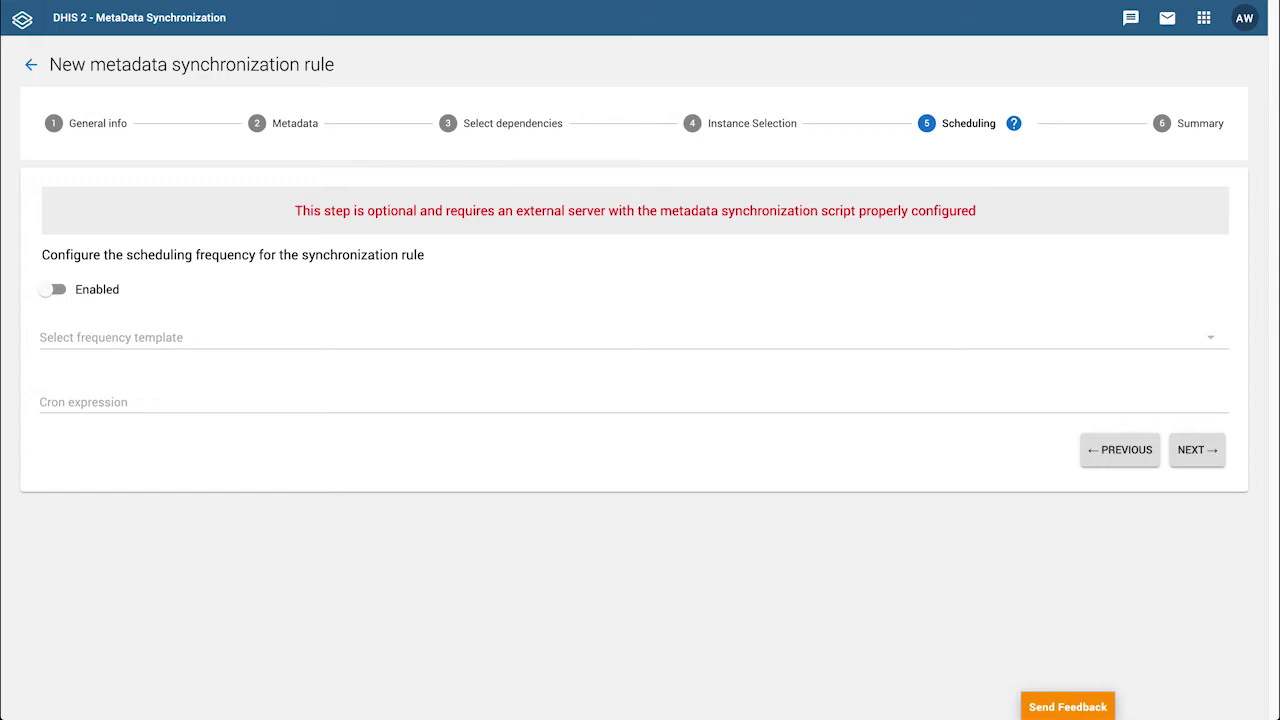
mouse_move(1014, 123)
click(64, 292)
click(143, 337)
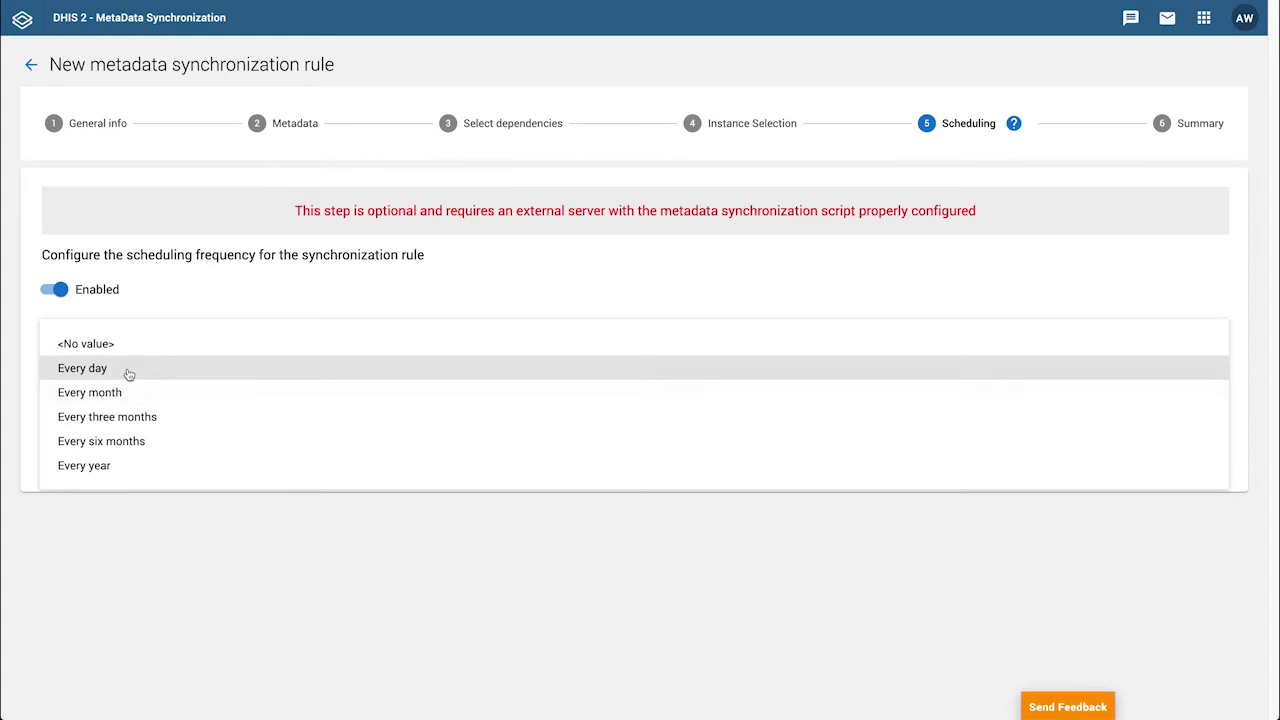
click(129, 374)
Examine the rule's cron expression and read the scheduling help on its fields and wildcards.
click(98, 403)
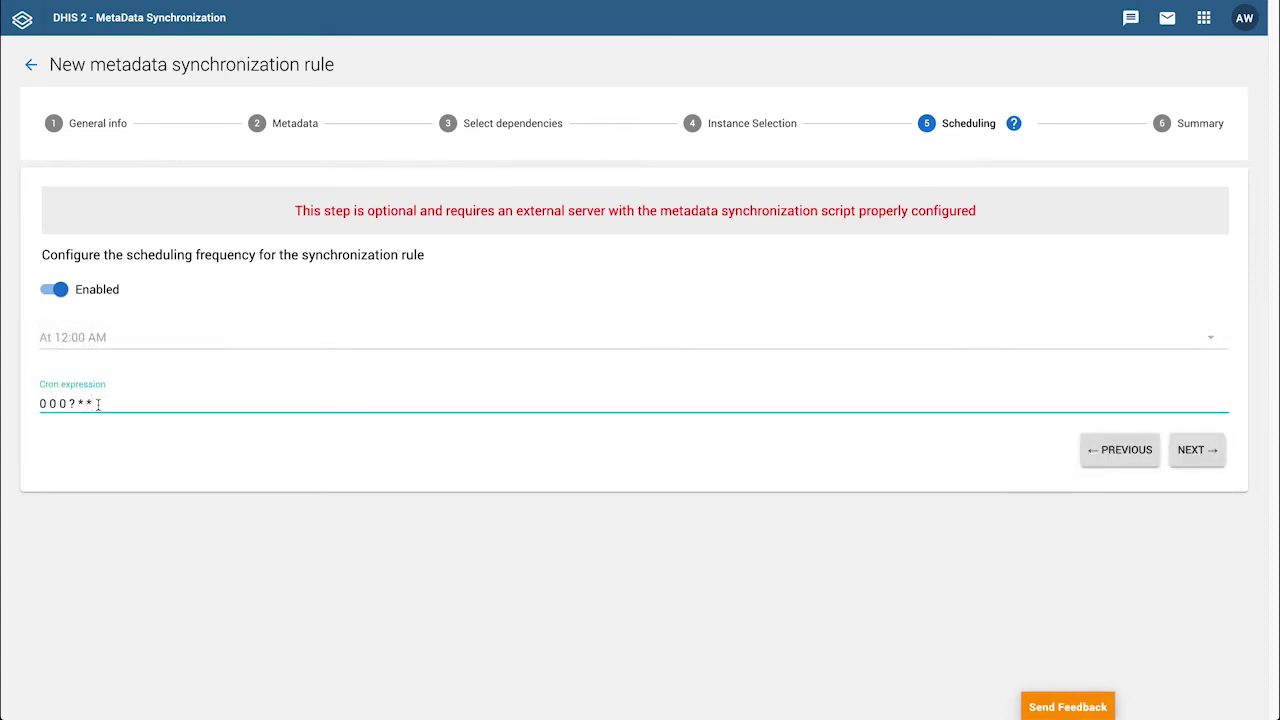
click(1013, 123)
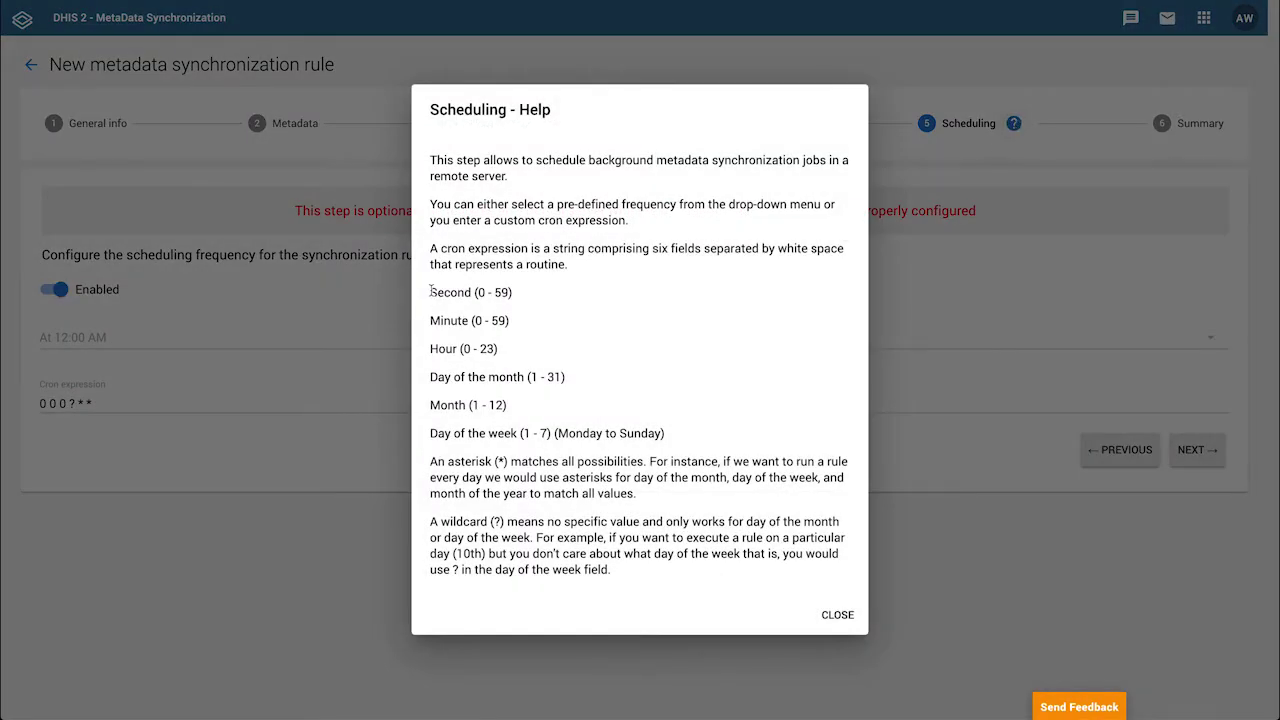
click(823, 615)
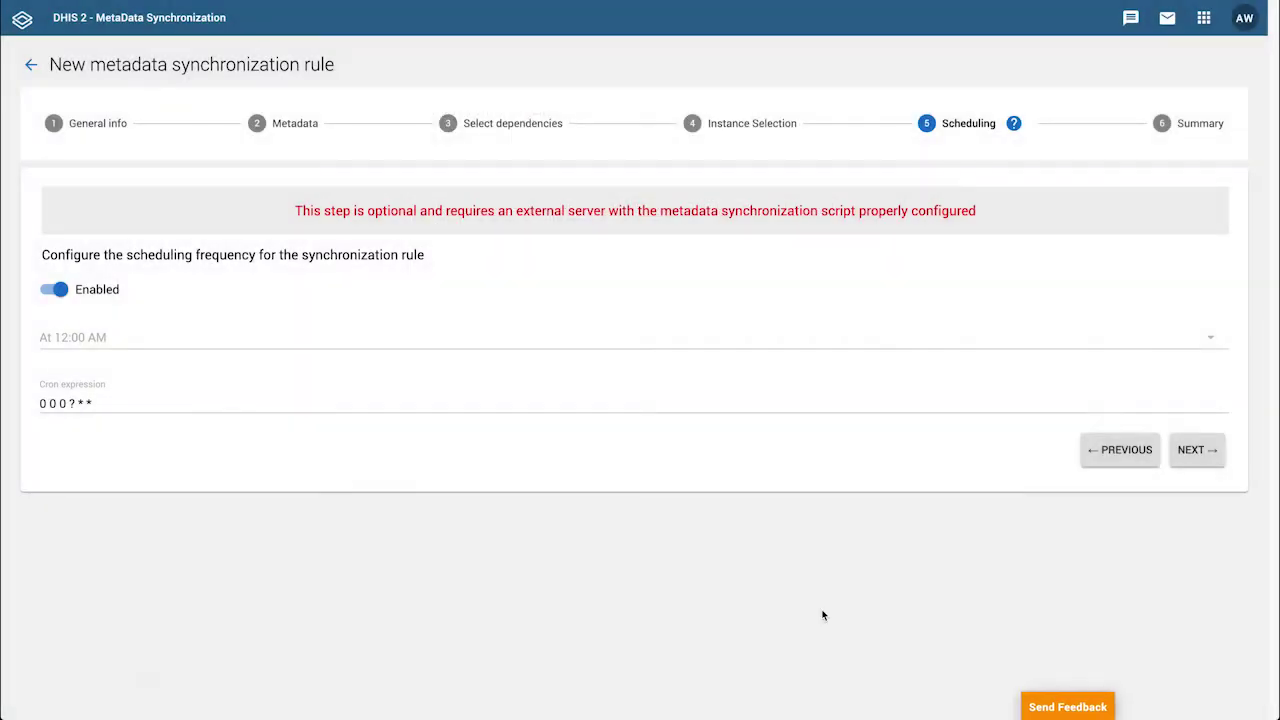
Try the Every month frequency template and restore Every day, checking the cron expression.
click(70, 339)
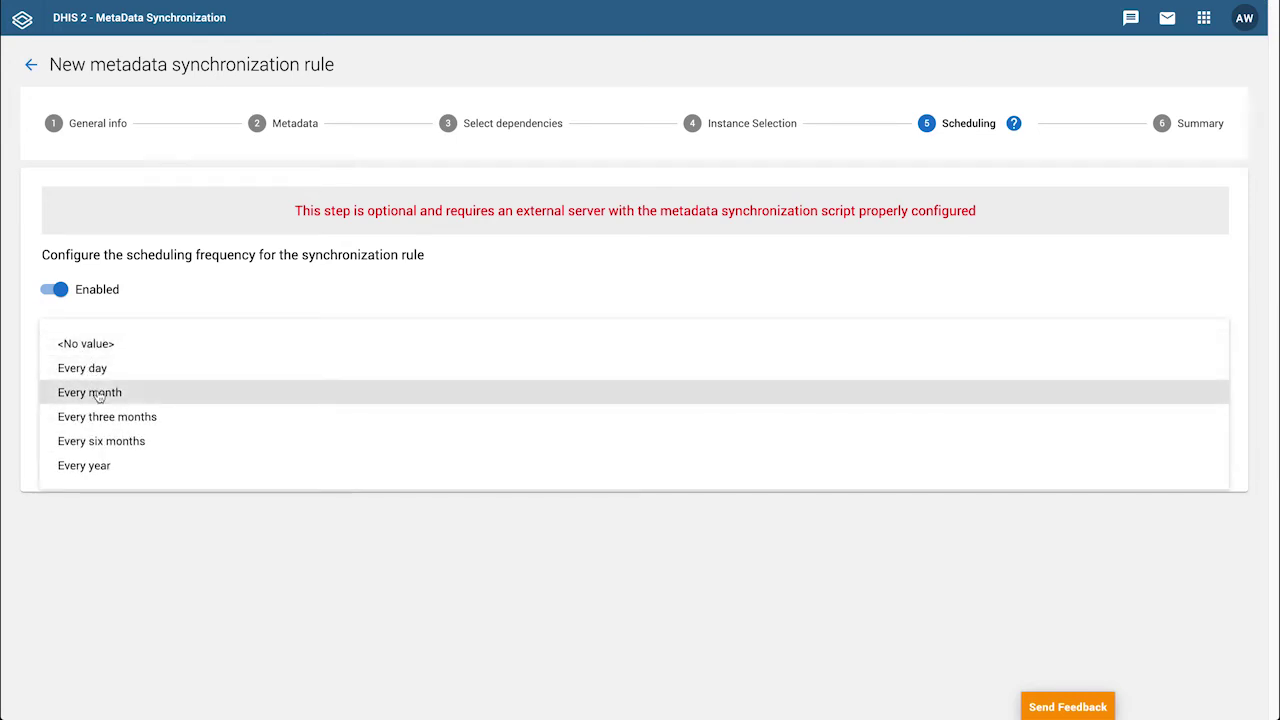
click(86, 391)
click(86, 339)
click(91, 365)
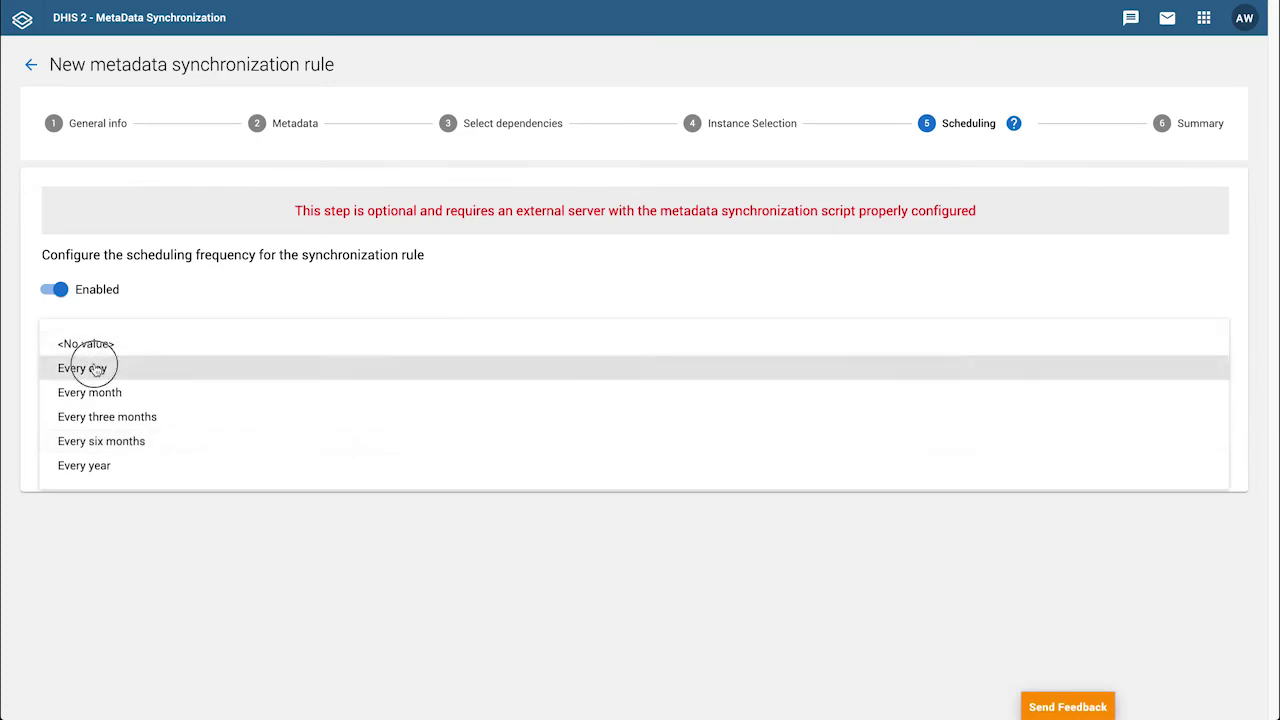
click(107, 402)
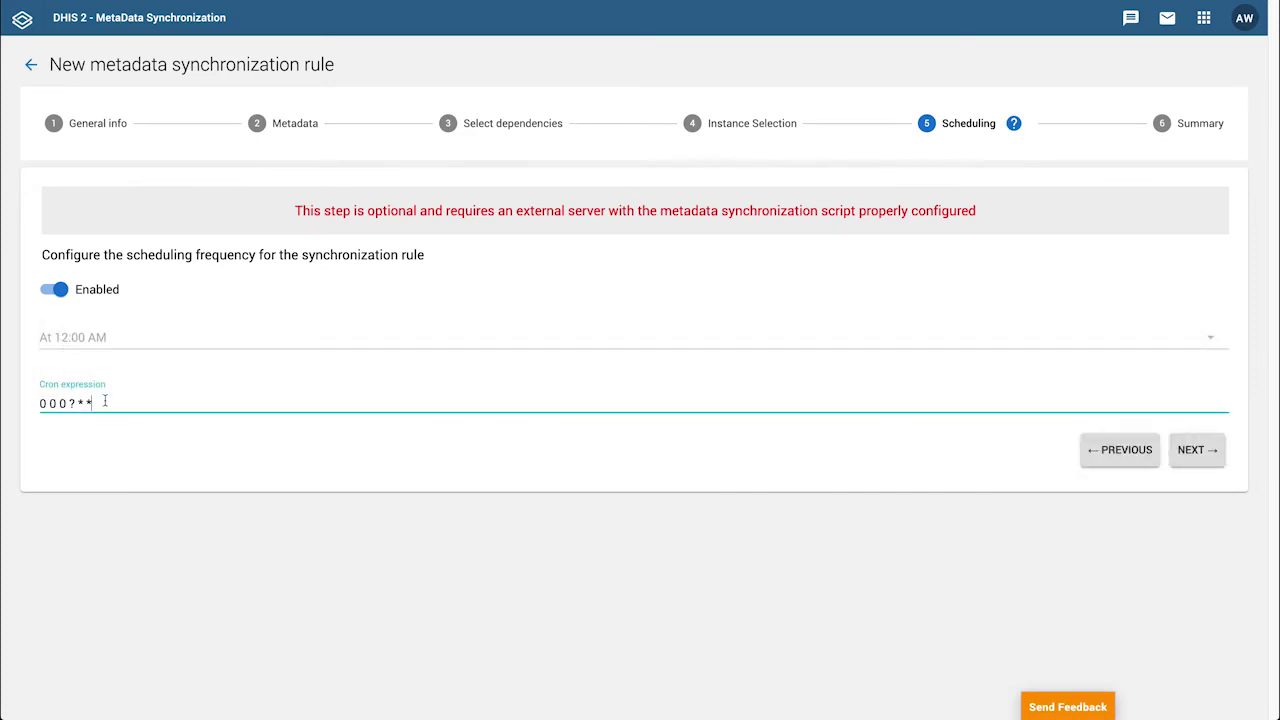
click(62, 306)
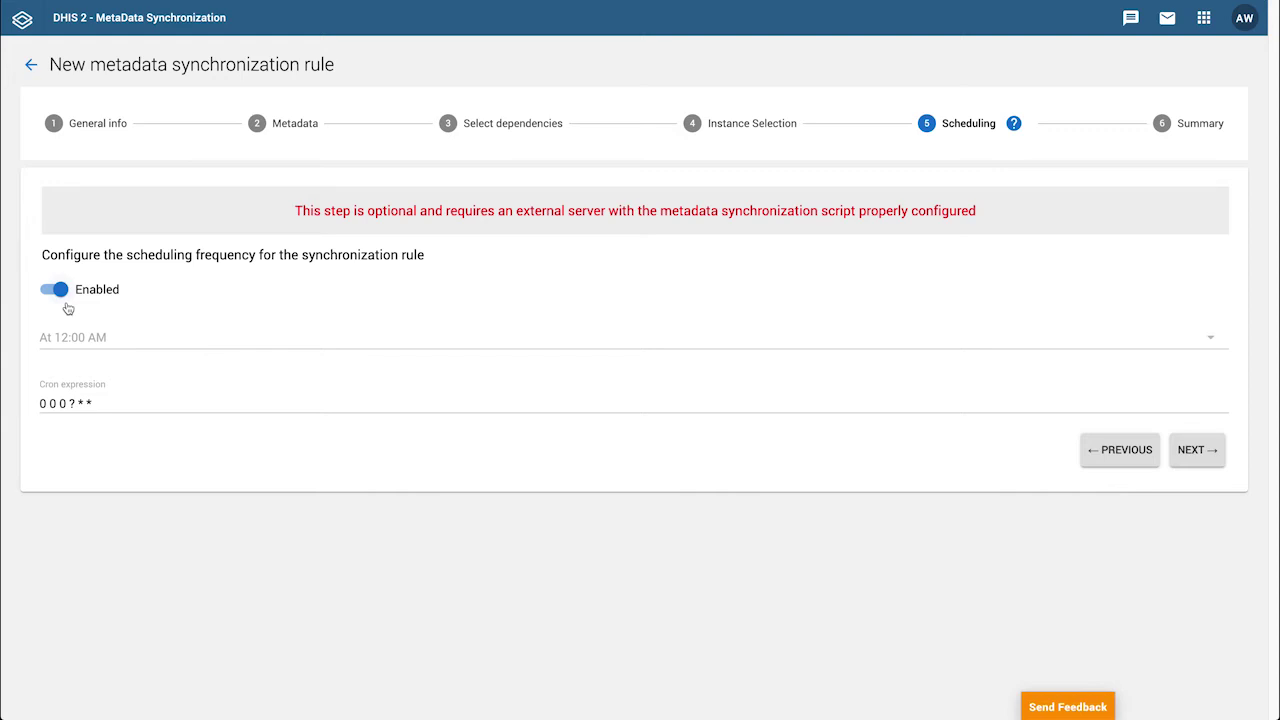
Review the rule's summary and save the new synchronization rule.
click(1195, 460)
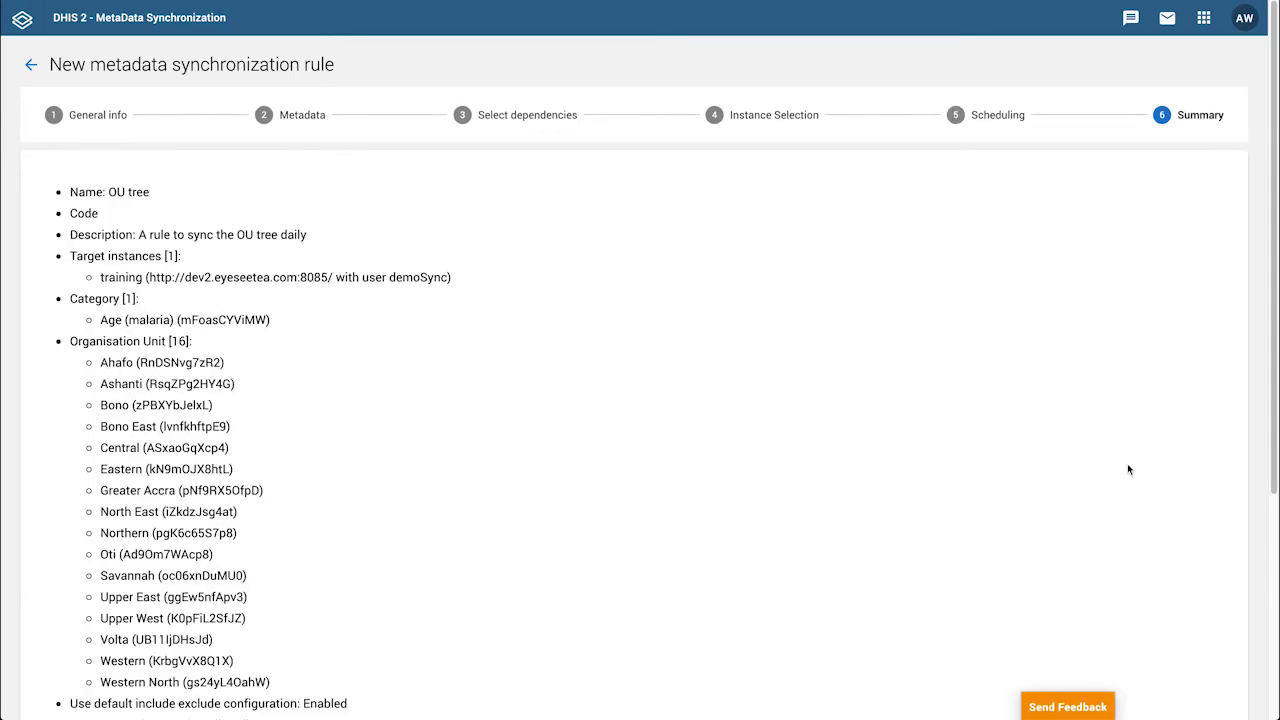
scroll(1128, 466, down, 5)
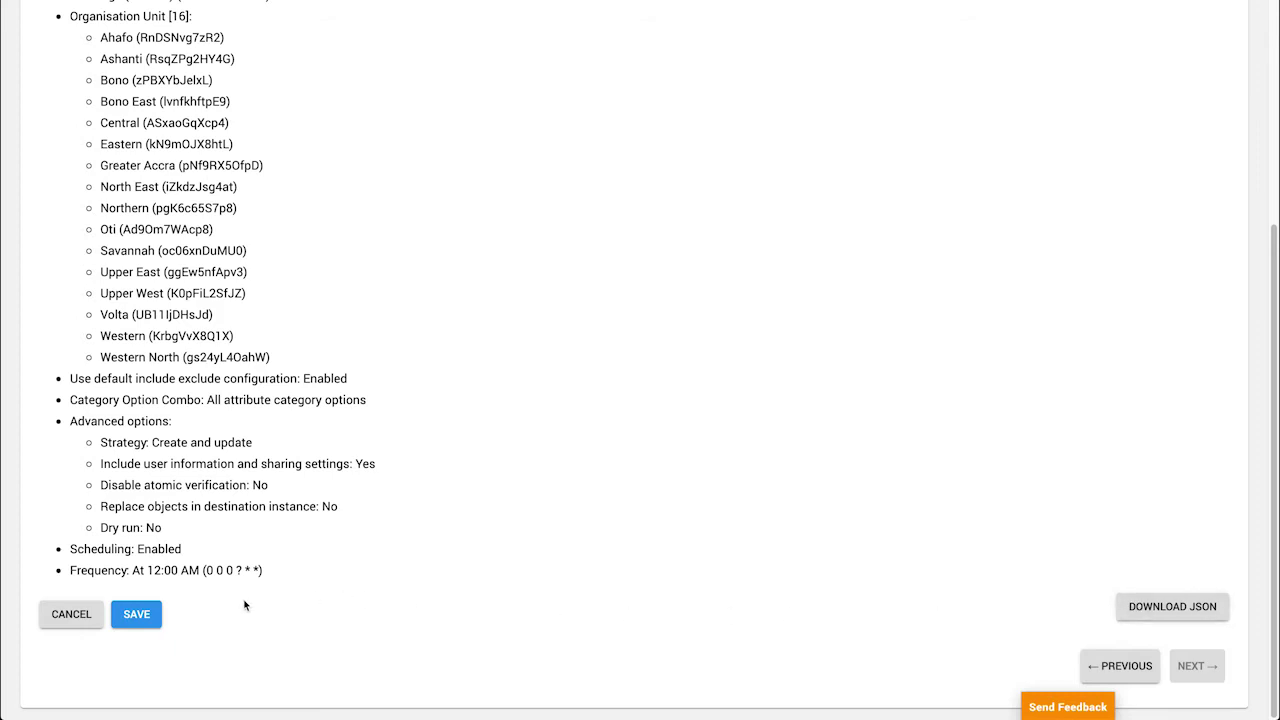
click(152, 617)
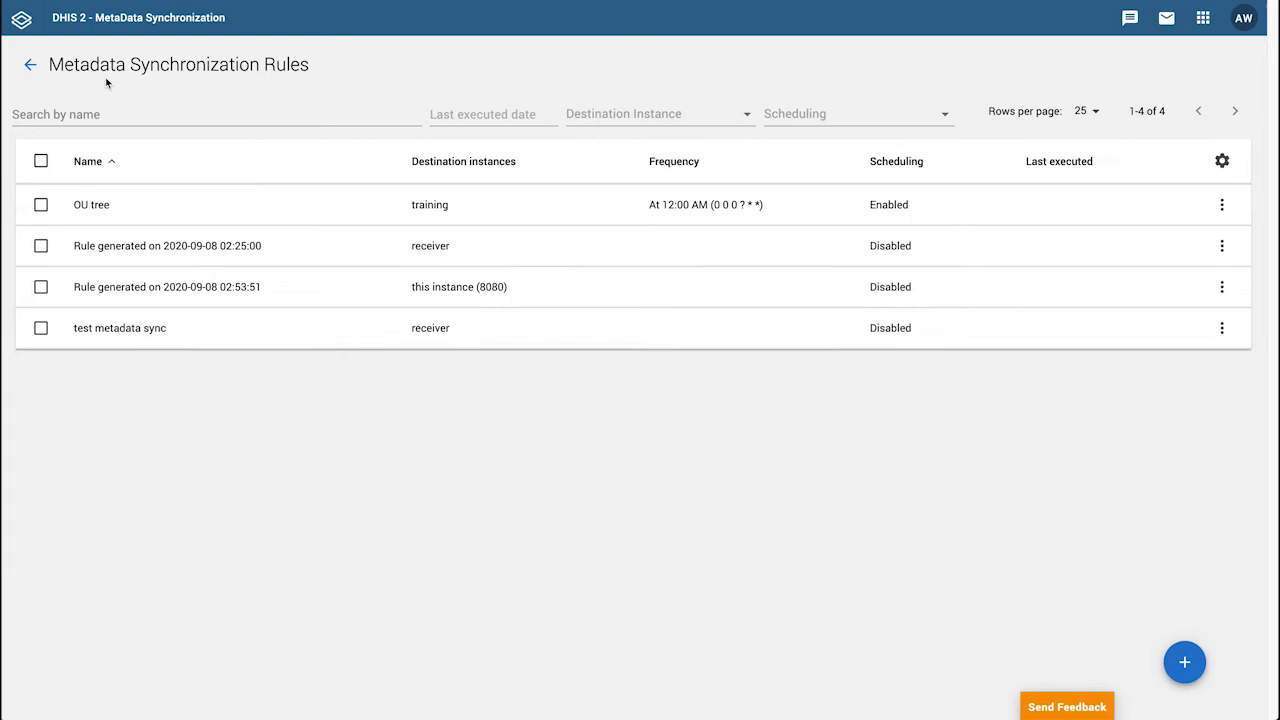
Return to the main page and reopen the list of metadata sync rules.
click(31, 64)
scroll(620, 386, down, 2)
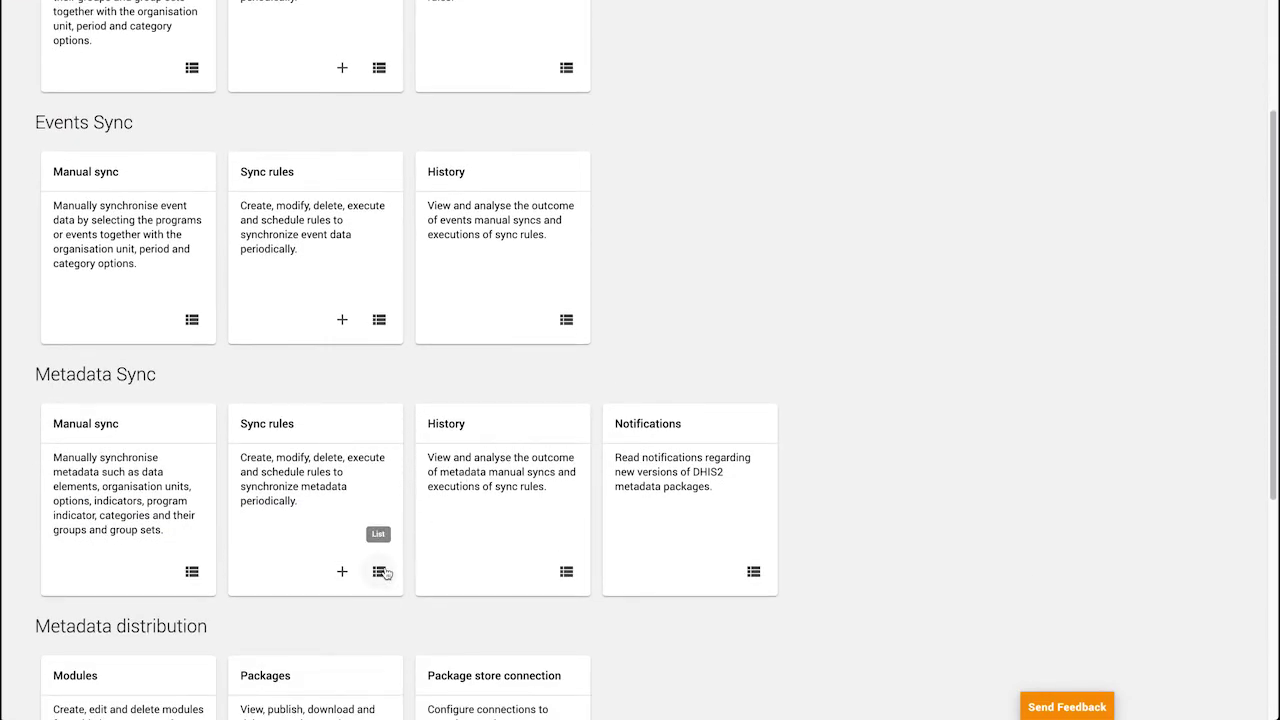
click(380, 571)
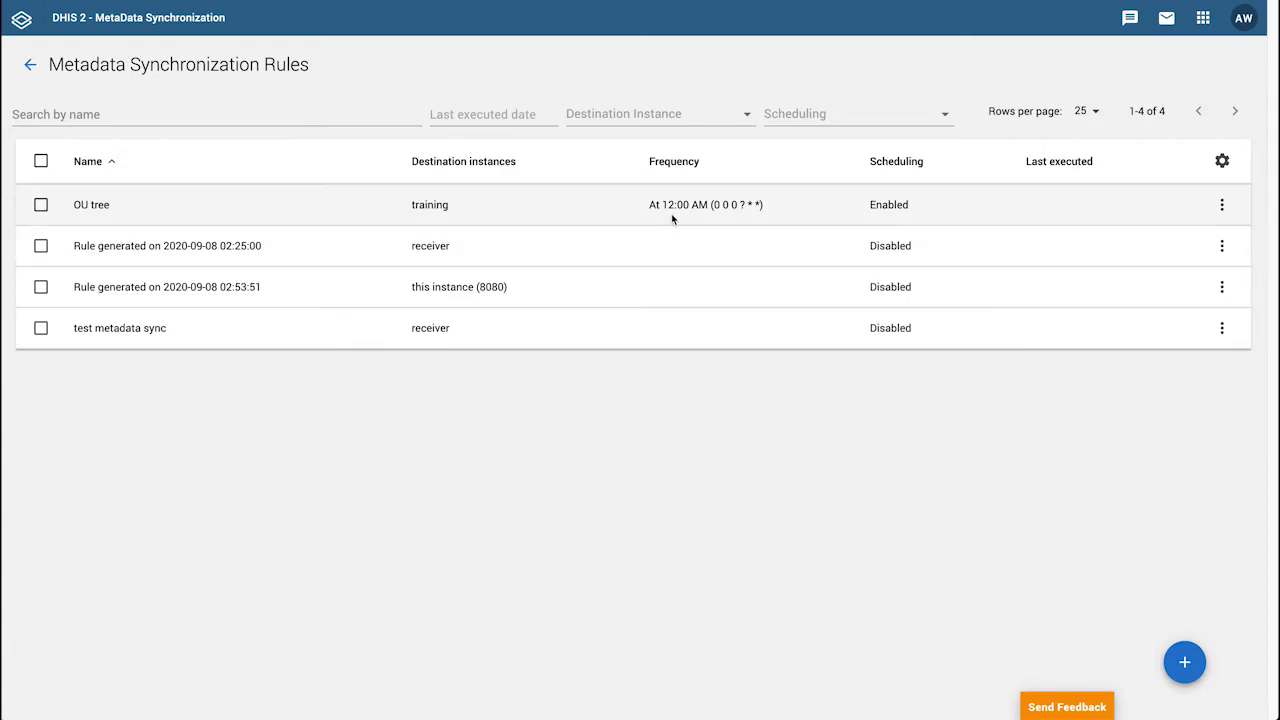
View the actions for the OU tree rule, open it for editing and return to the rules list without changes.
click(1219, 206)
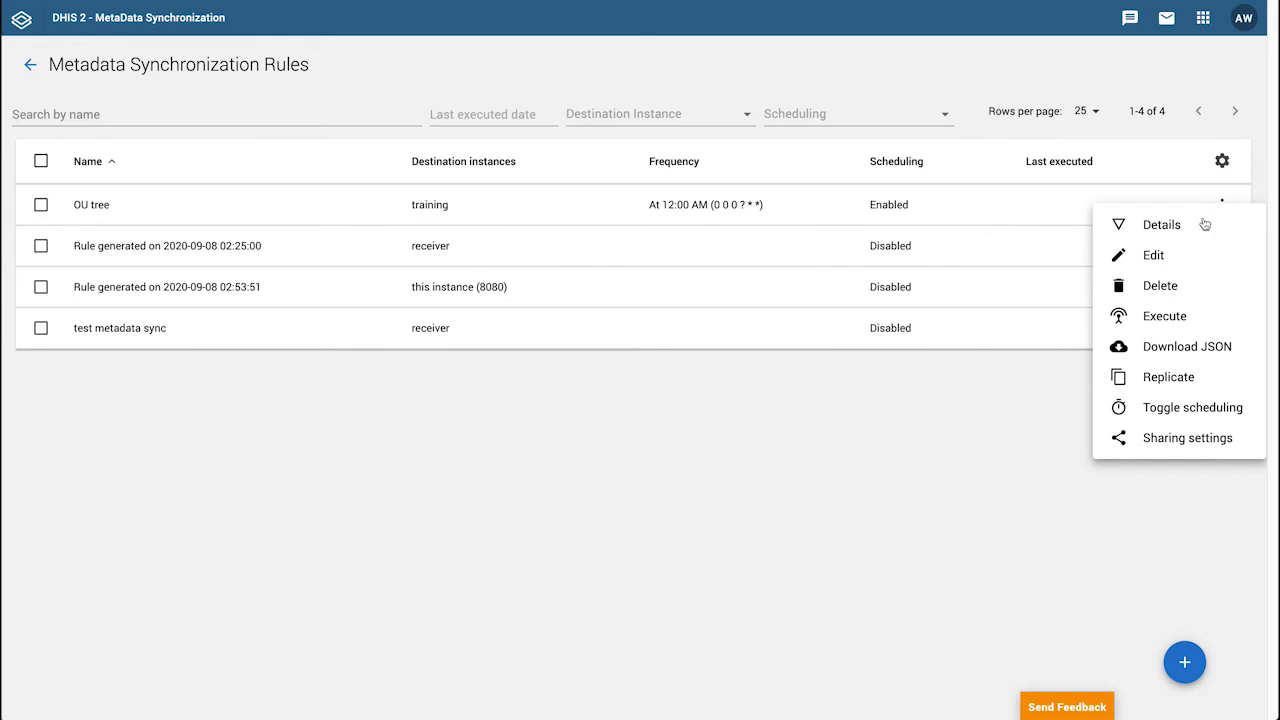
click(1206, 223)
click(939, 204)
click(997, 262)
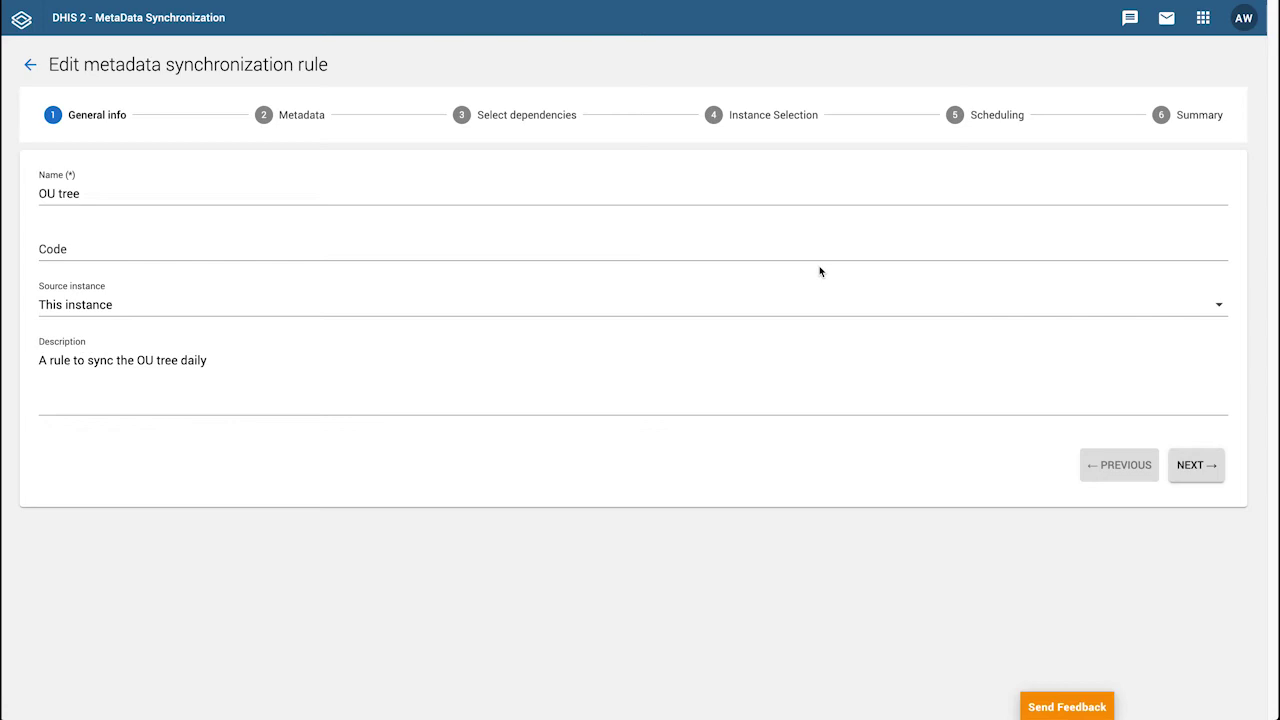
click(32, 66)
click(777, 408)
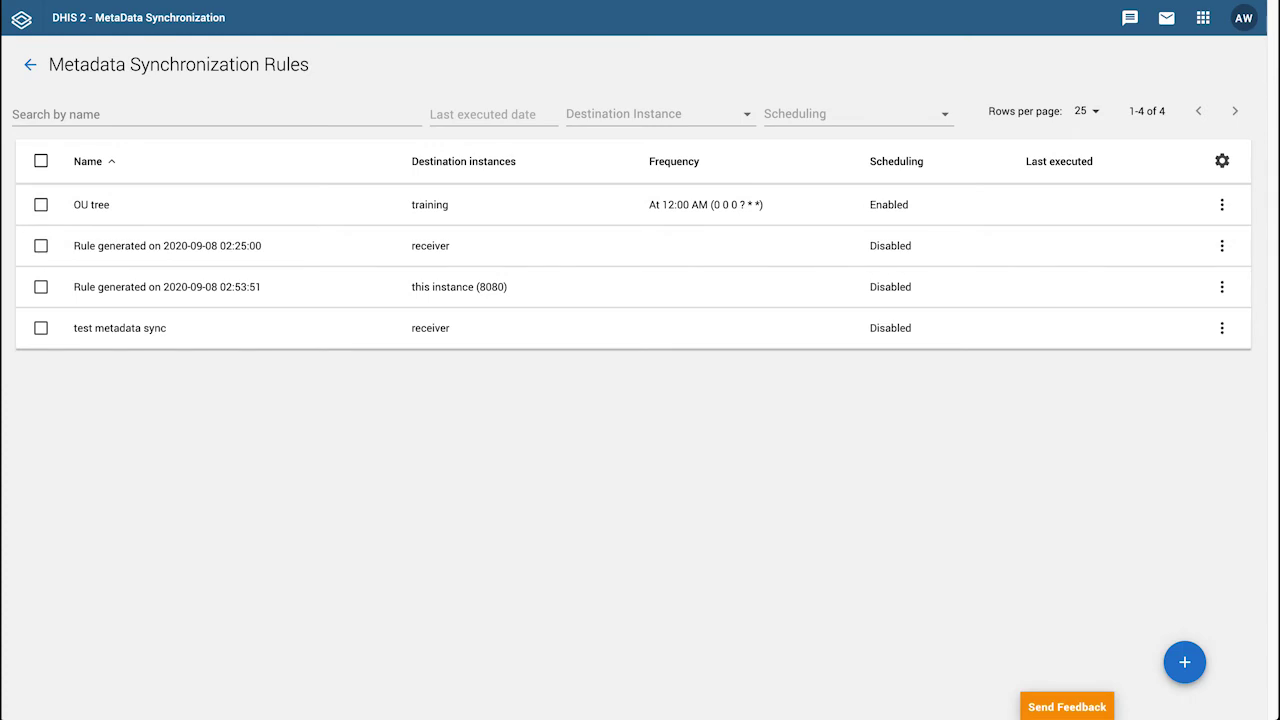
Open the sharing settings of the OU tree rule and add the OU admins user group.
click(1220, 205)
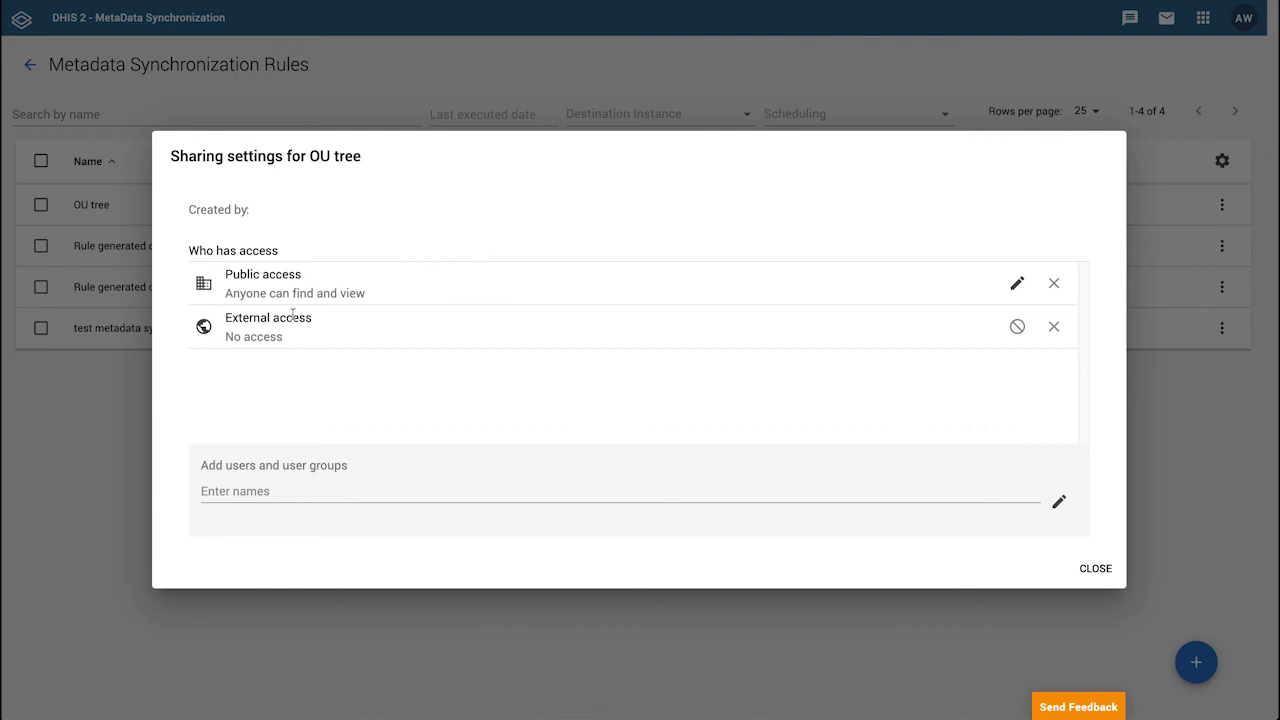
click(288, 490)
text(ou)
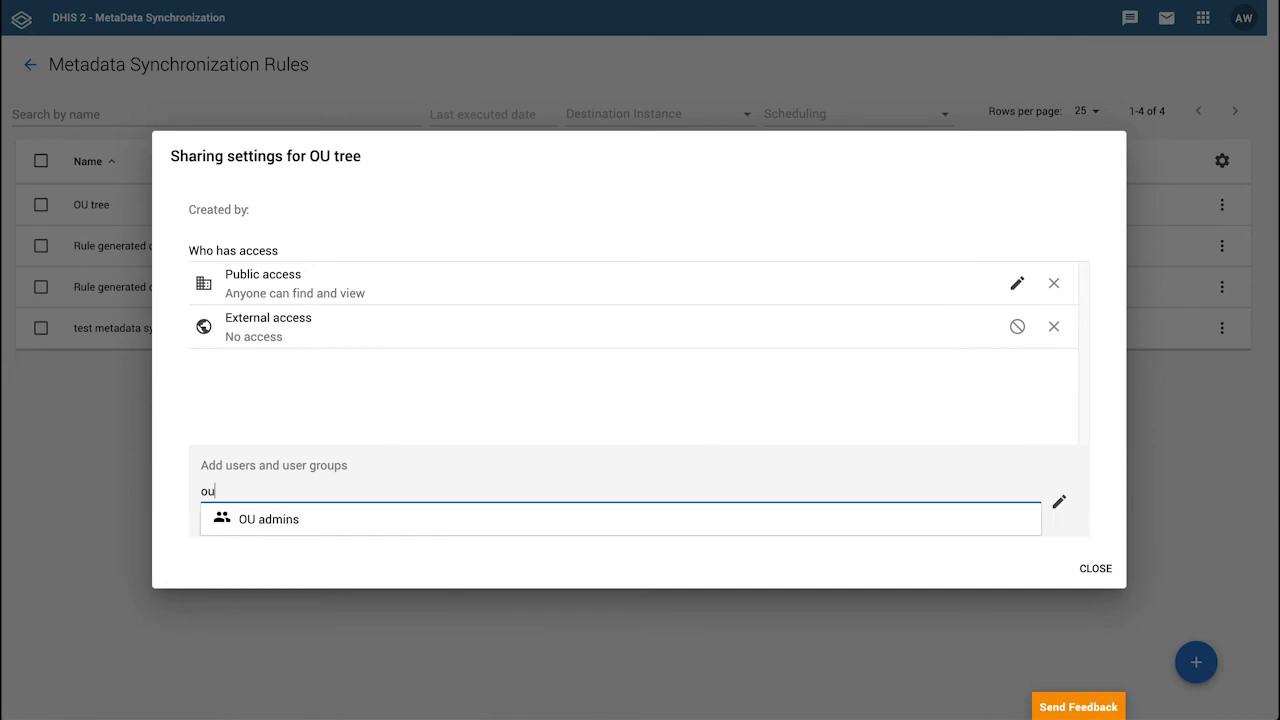
click(288, 520)
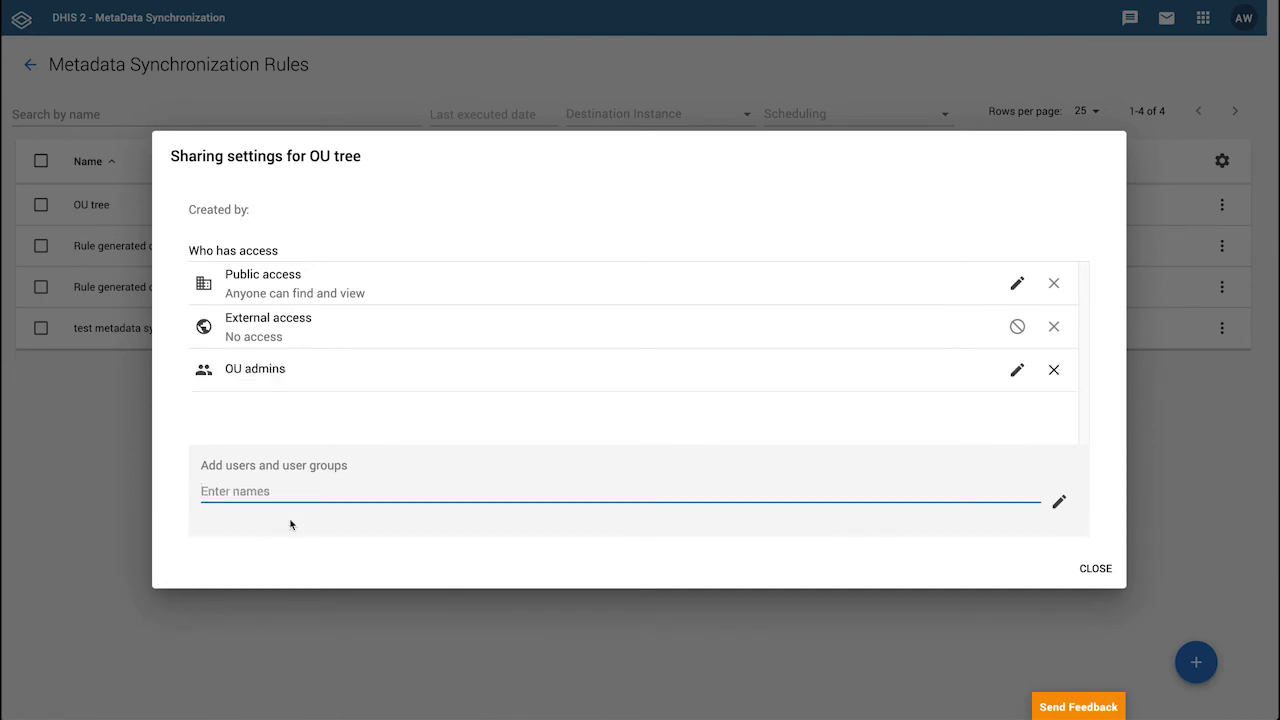
click(777, 384)
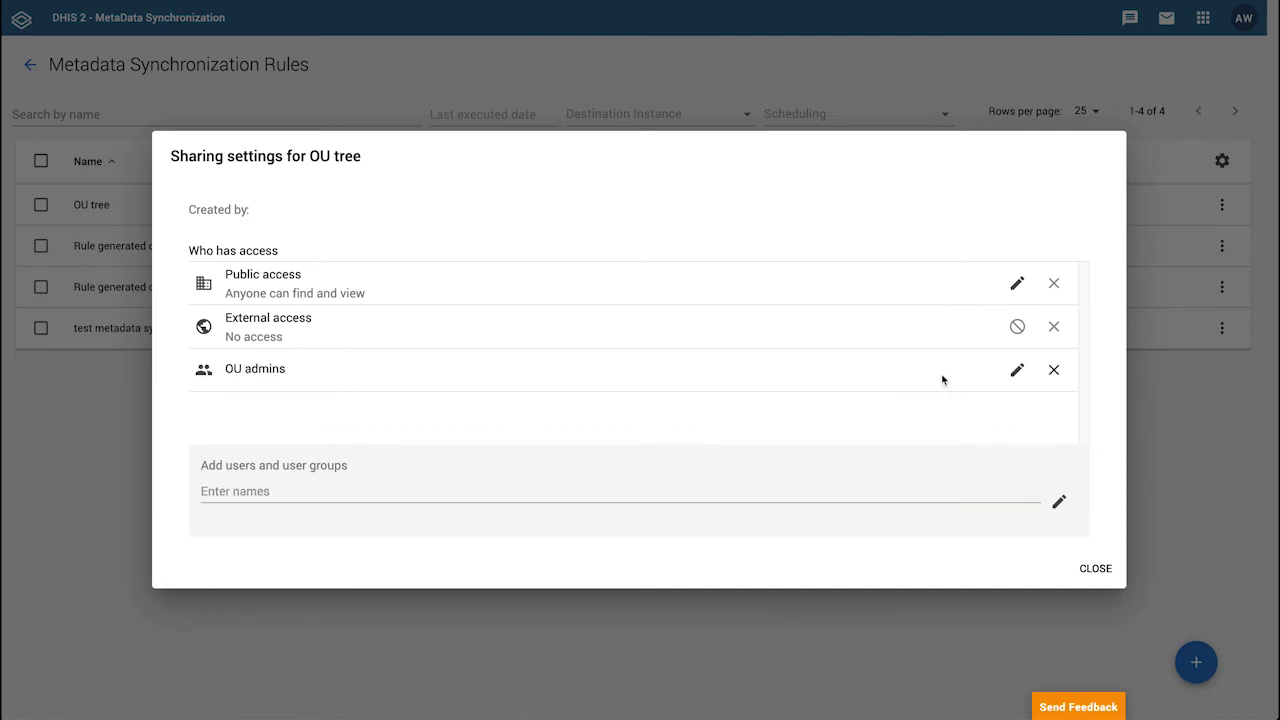
Try view-only metadata access for the OU admins group and set public access to No access.
click(1017, 372)
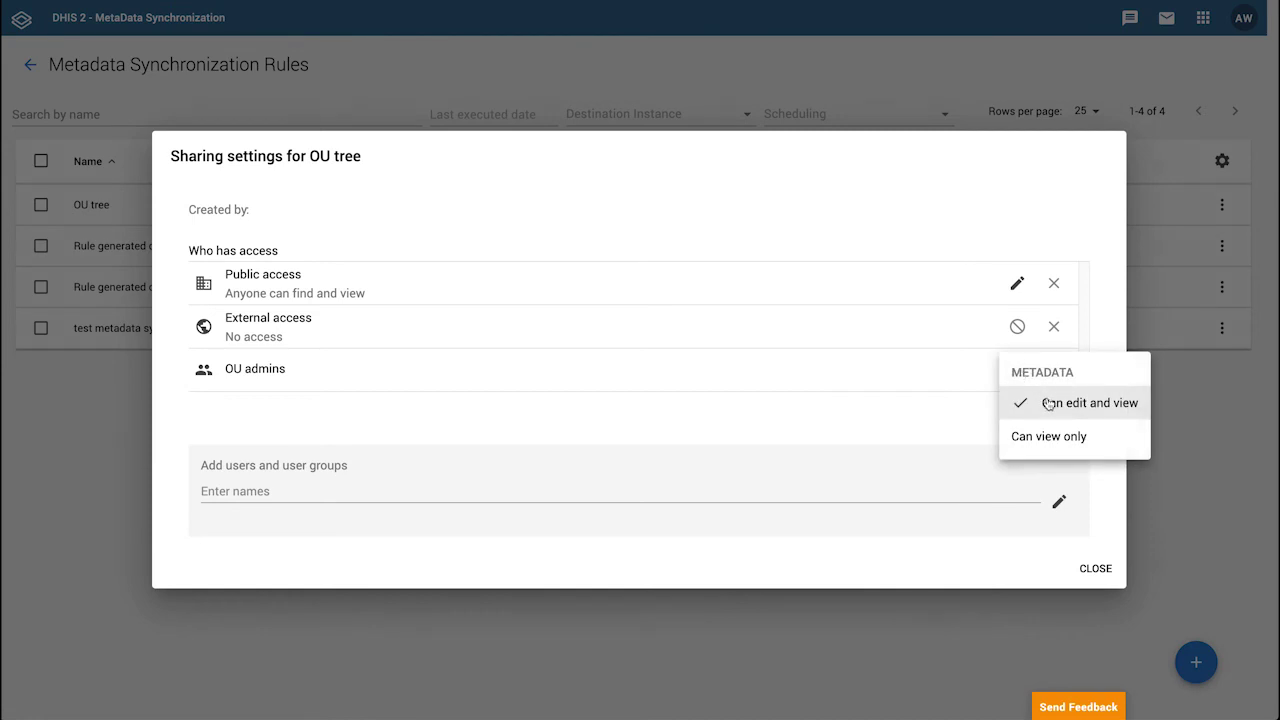
click(1049, 437)
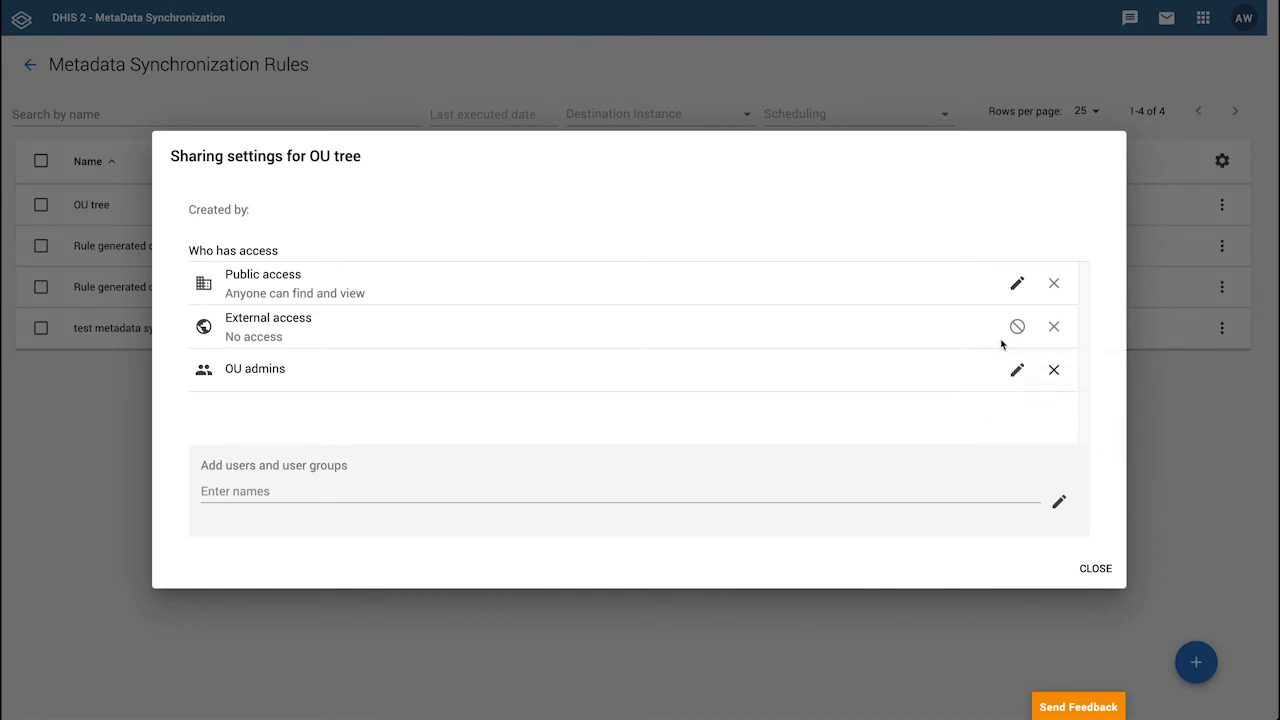
click(1017, 284)
click(1053, 386)
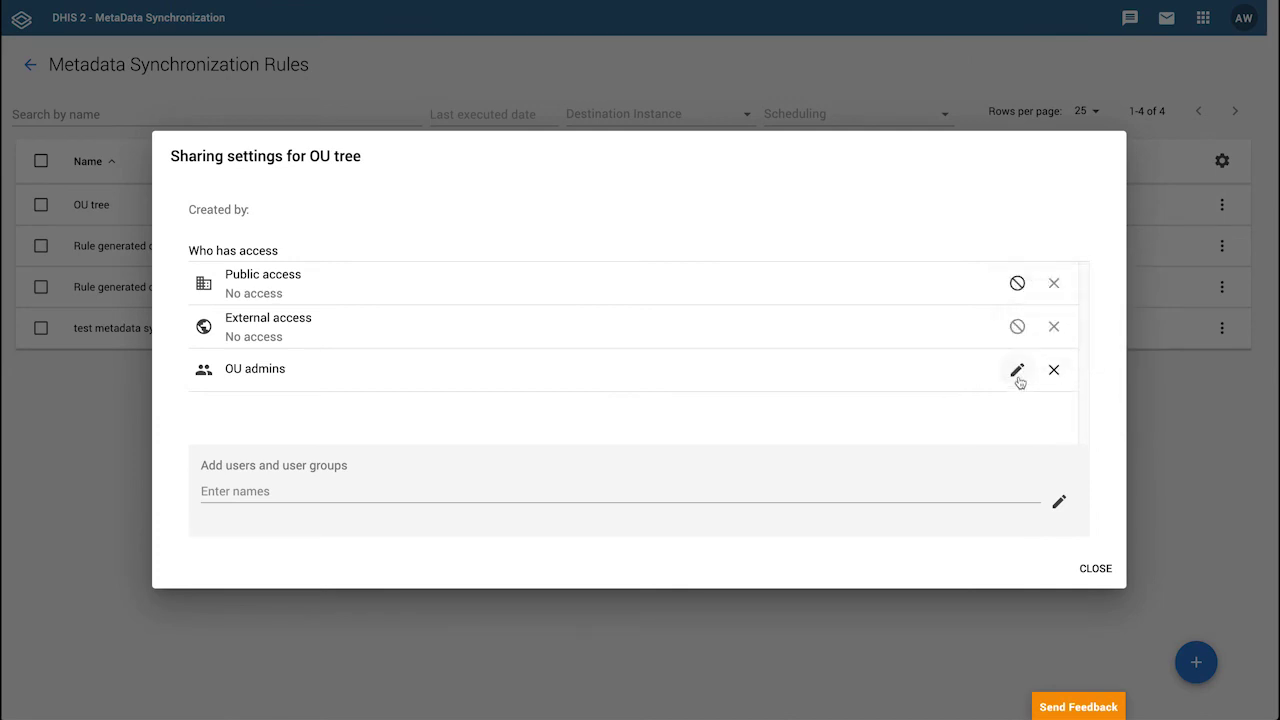
Switch OU admins' metadata access to Can view only, restore Can edit and view, and close the sharing settings.
click(1017, 370)
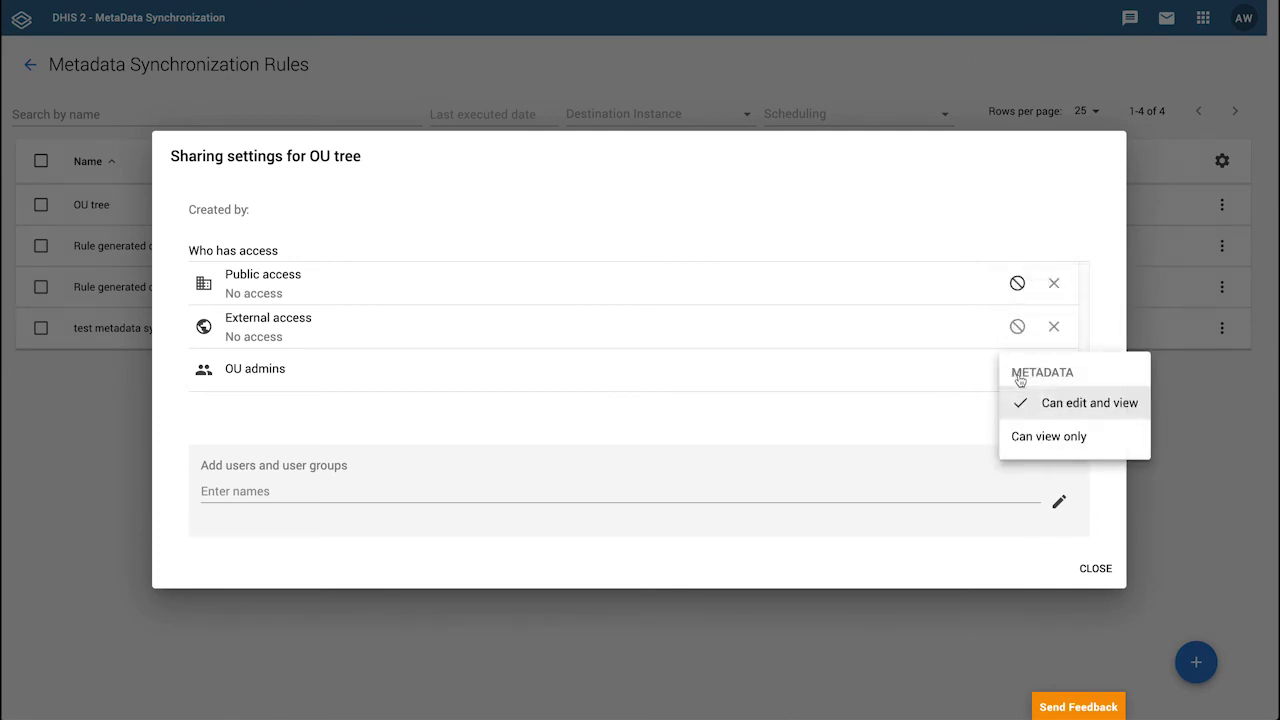
click(1049, 436)
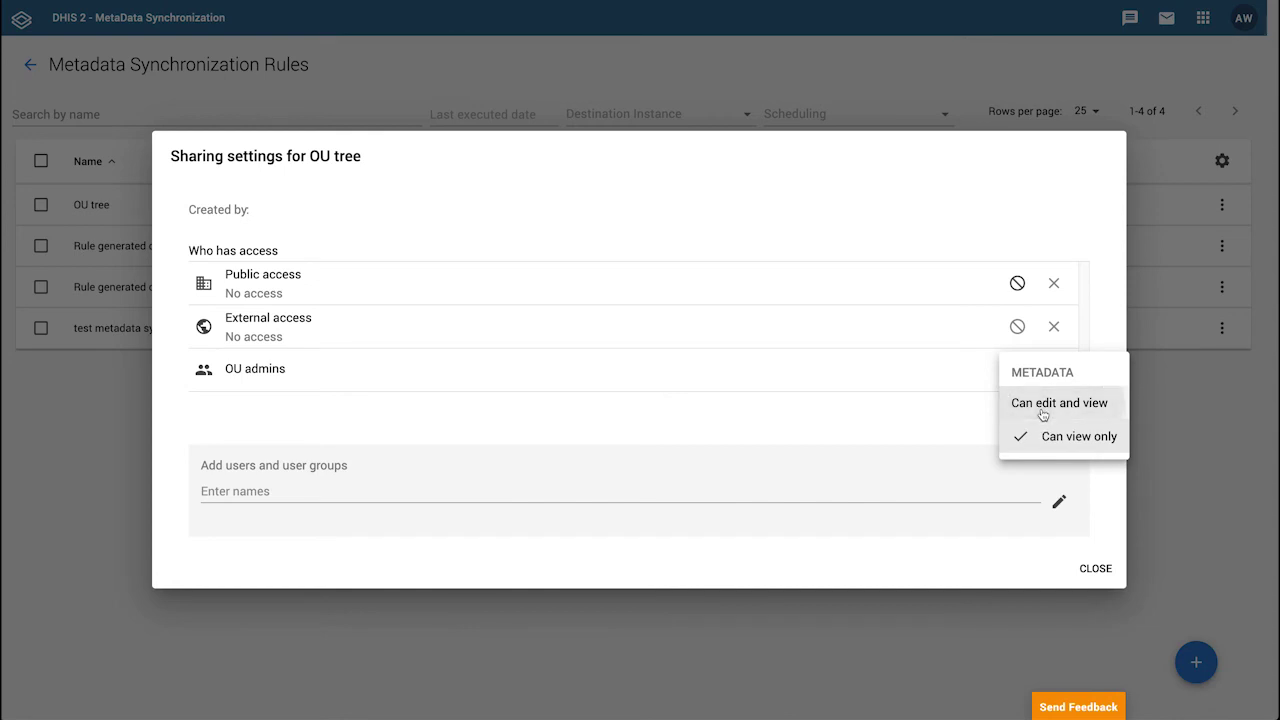
click(1043, 405)
click(957, 418)
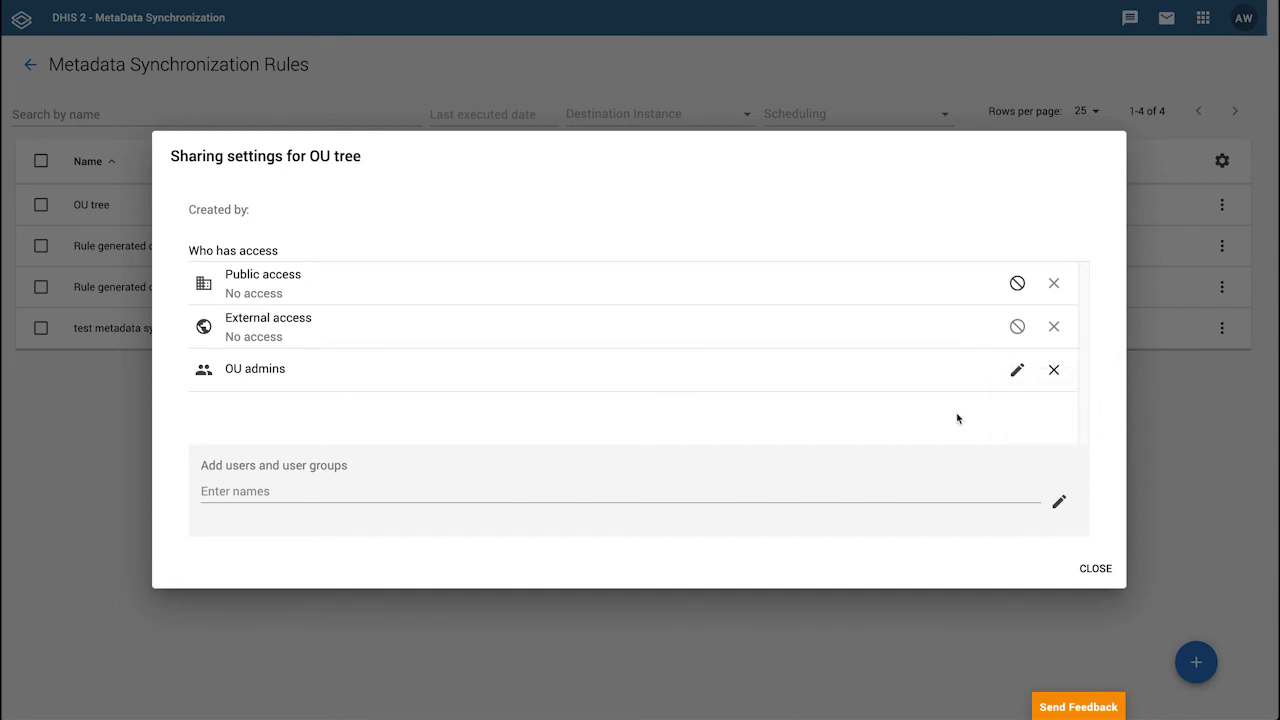
click(1094, 569)
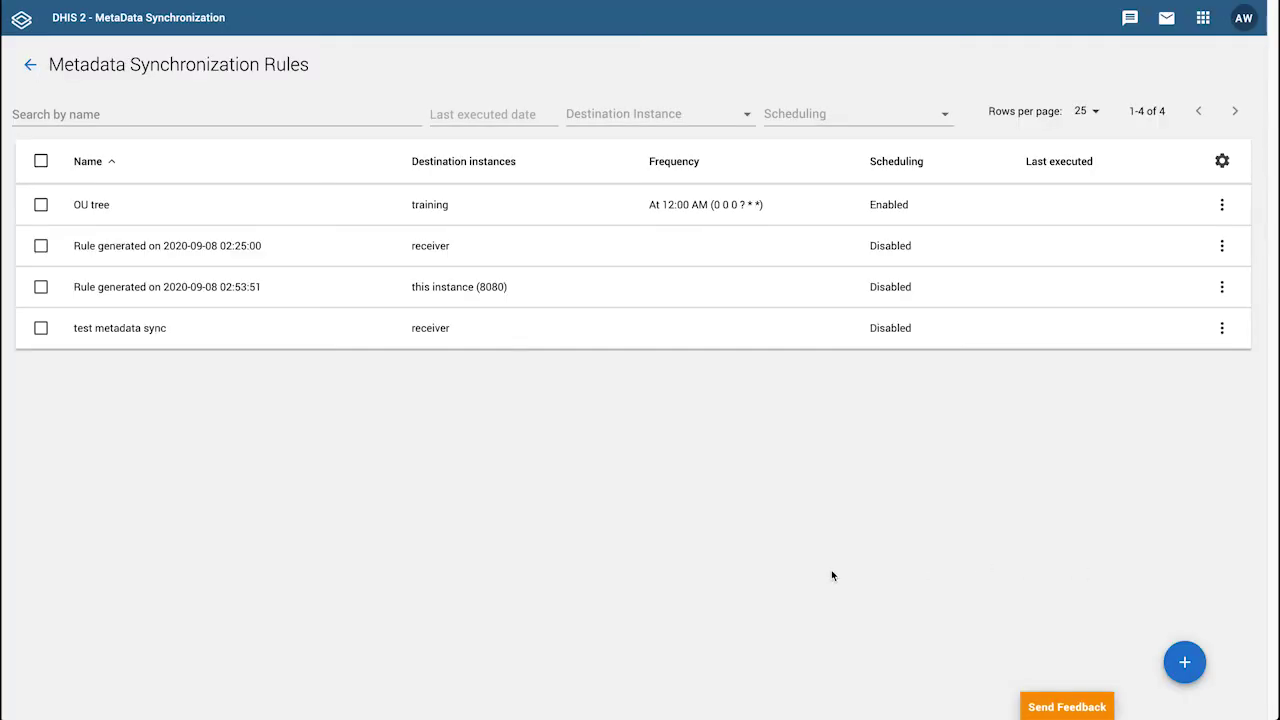
Go to the manual metadata sync and start a synchronization of the Age (malaria) category.
click(29, 70)
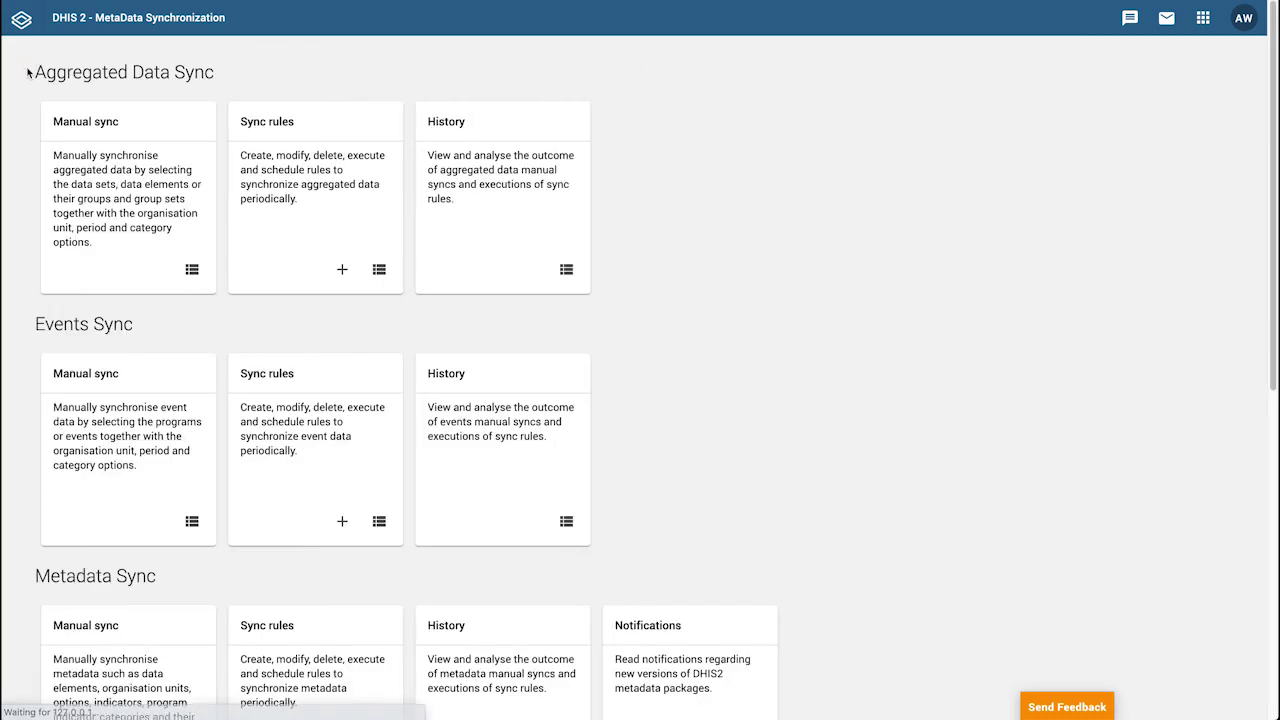
scroll(643, 369, down, 2)
scroll(643, 369, down, 1)
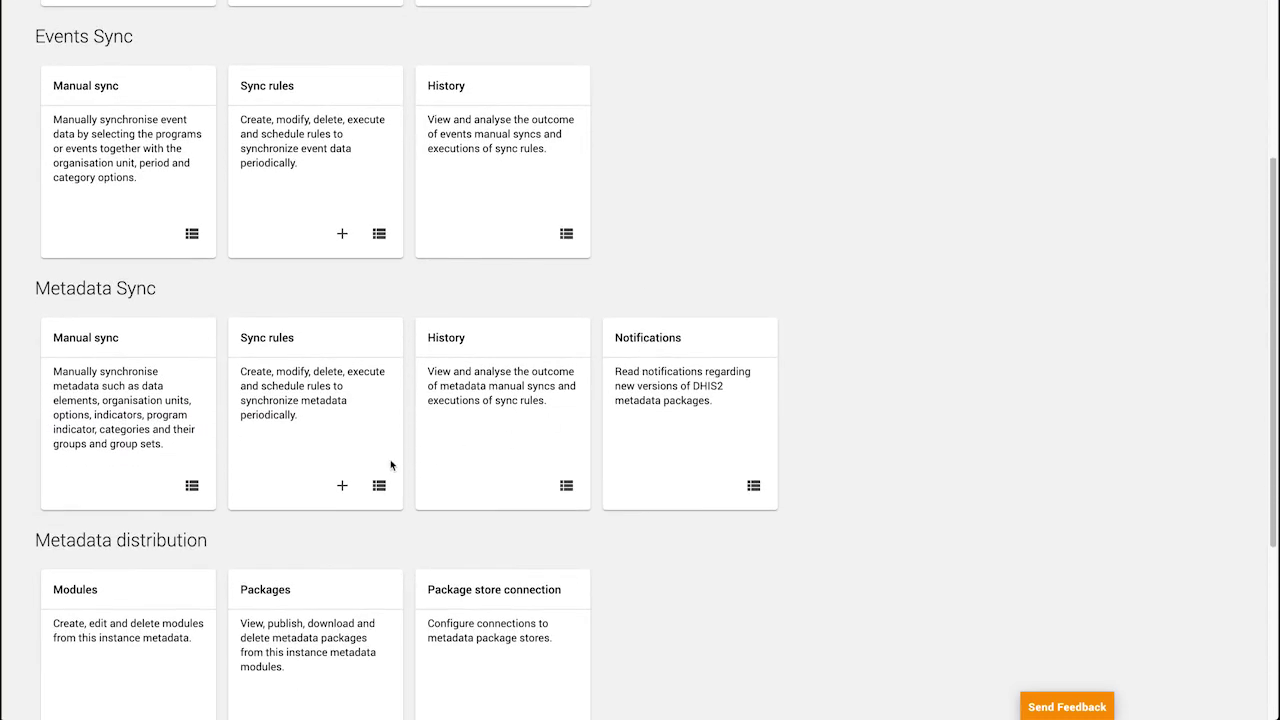
click(89, 341)
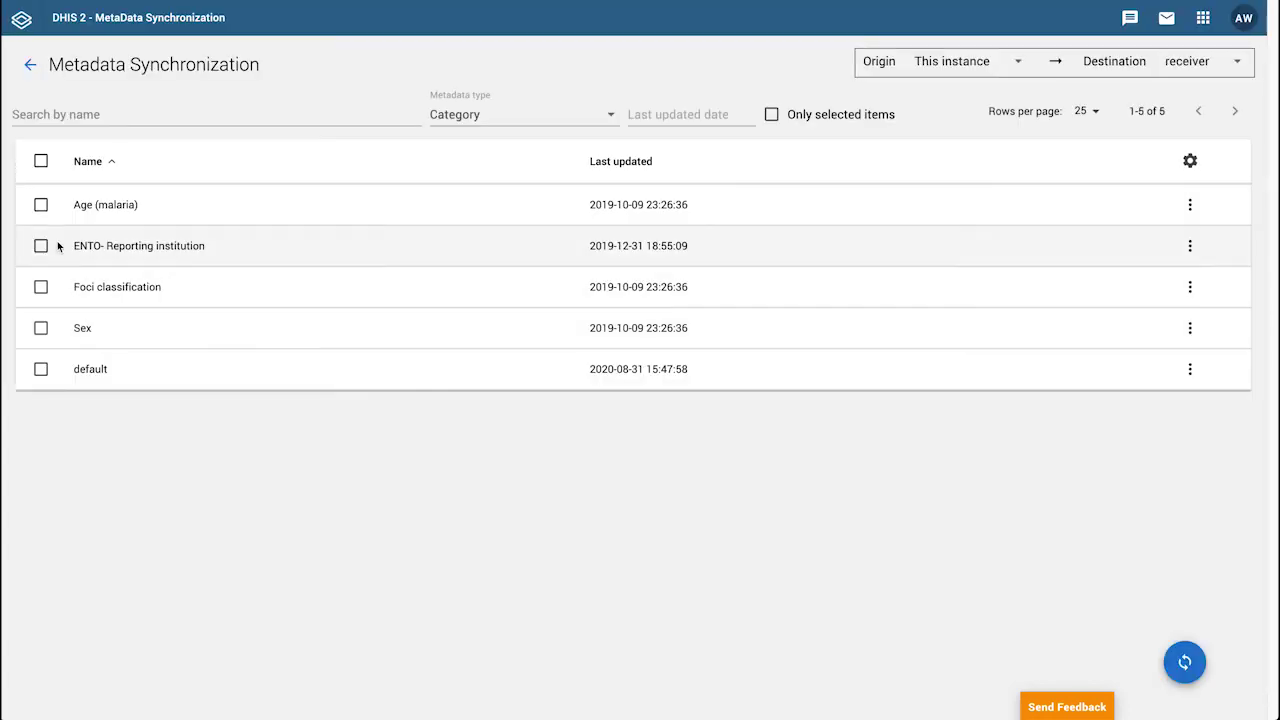
click(41, 206)
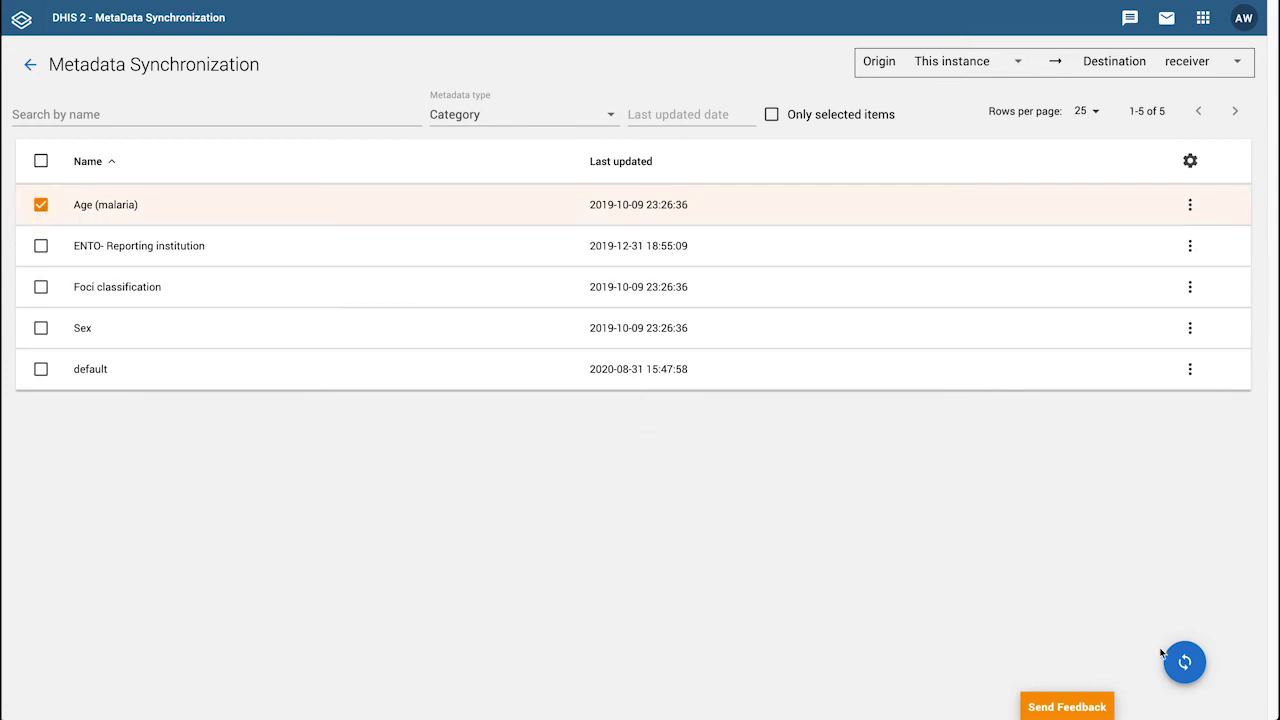
click(1182, 660)
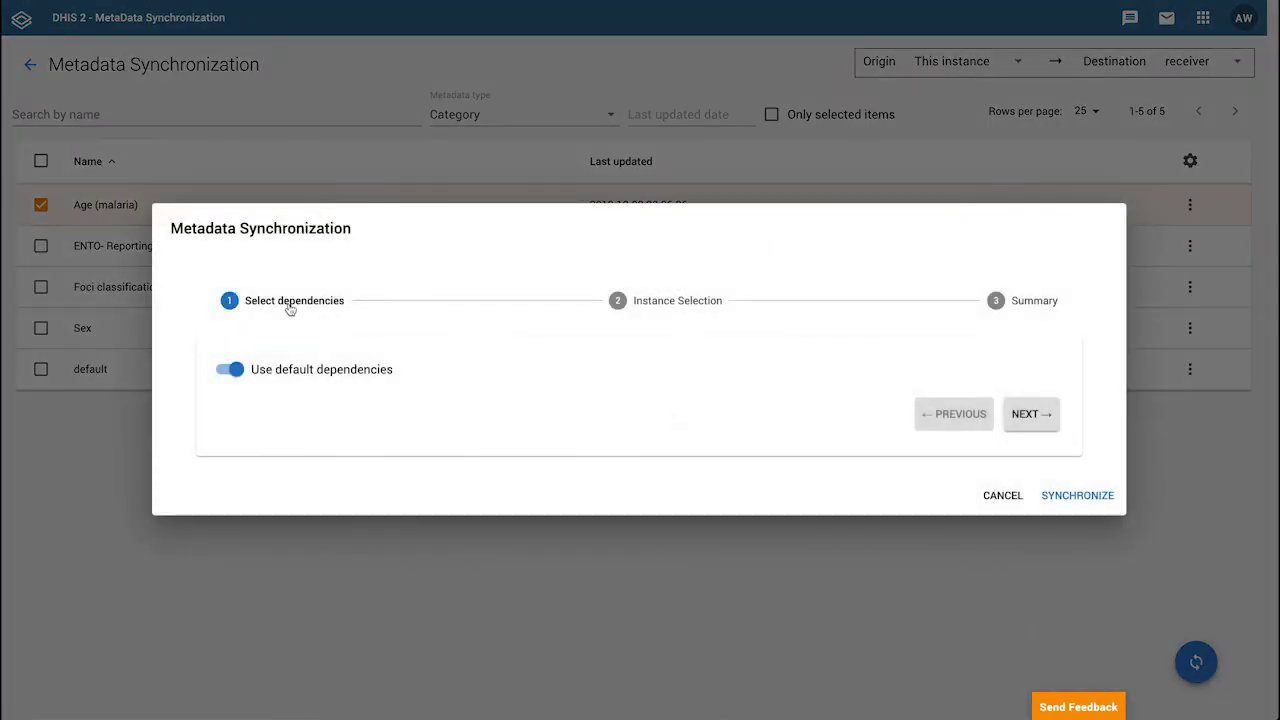
Replace the receiver instance with the training instance as the synchronization's destination.
click(685, 310)
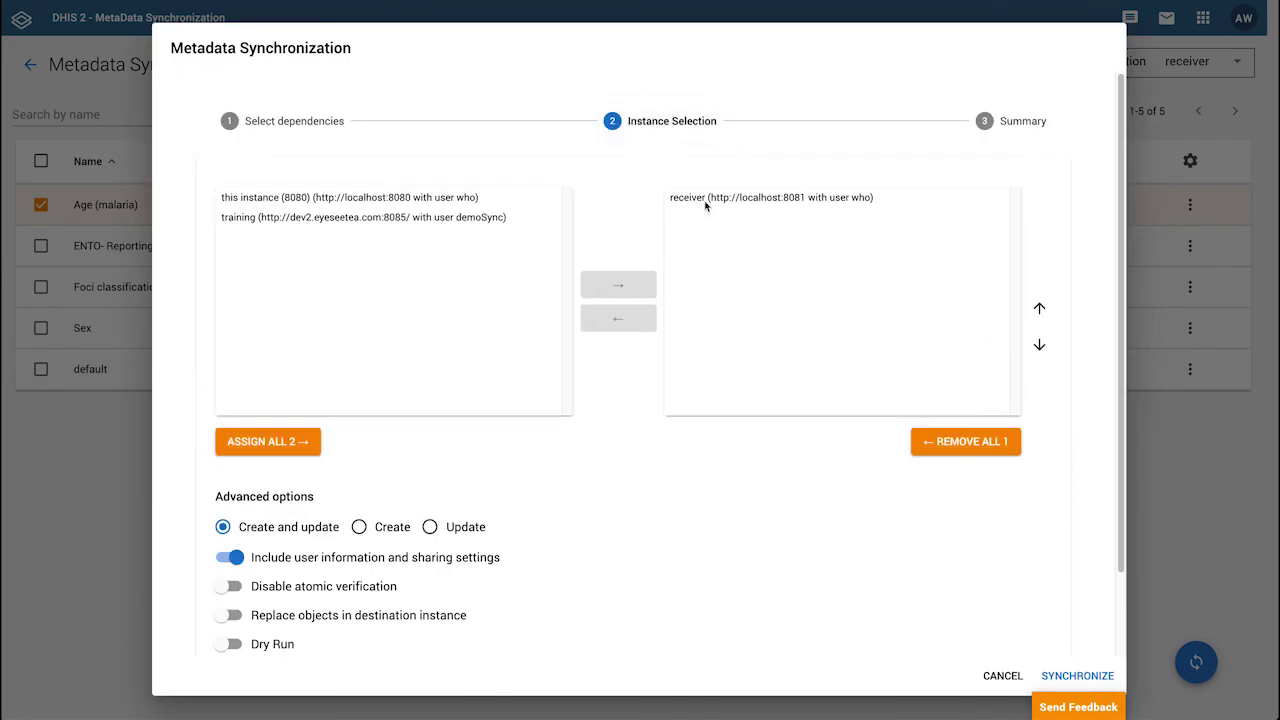
click(705, 199)
click(620, 318)
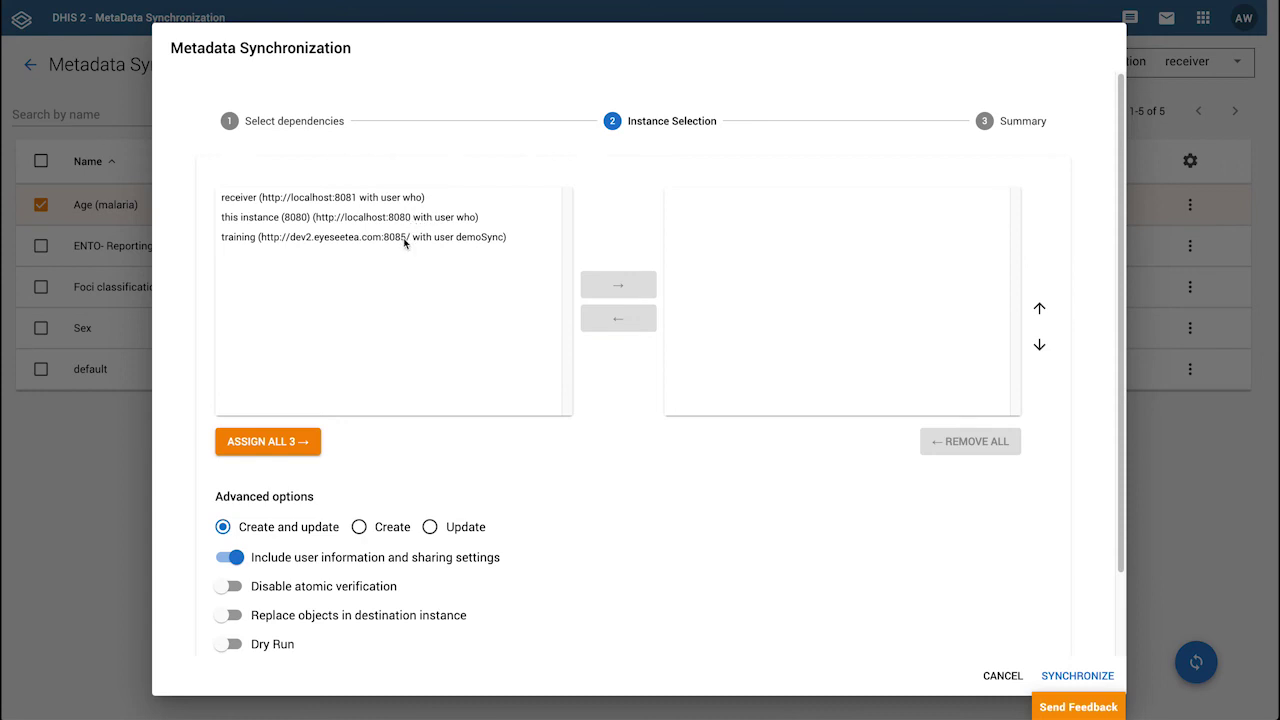
click(405, 238)
click(604, 280)
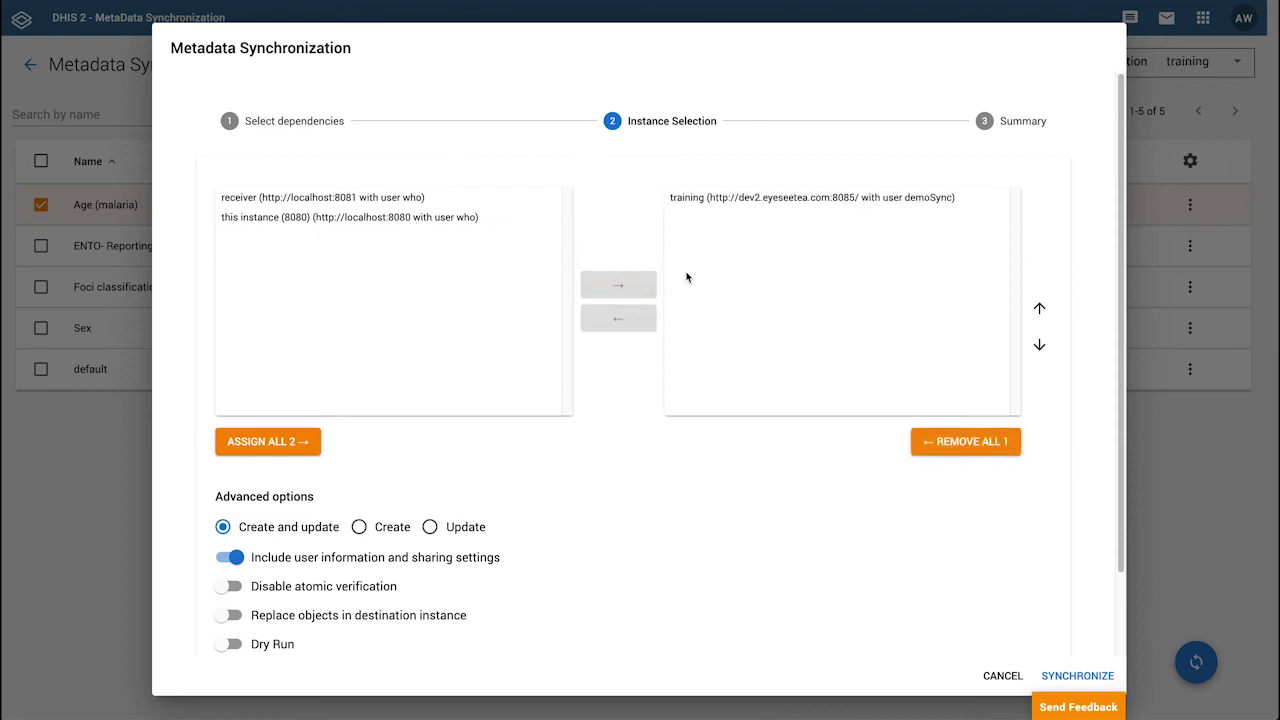
Save the manual synchronization as a sync rule from its summary and name the rule "new demo rule".
click(1016, 123)
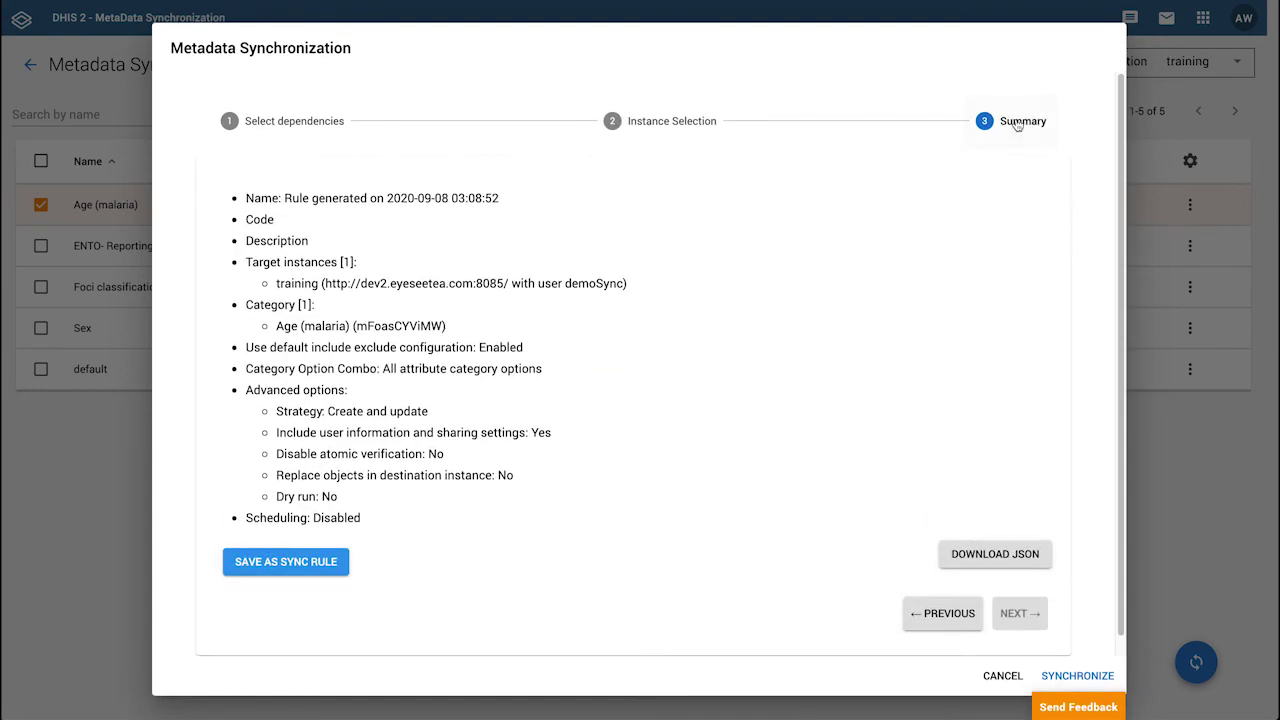
click(315, 563)
click(258, 562)
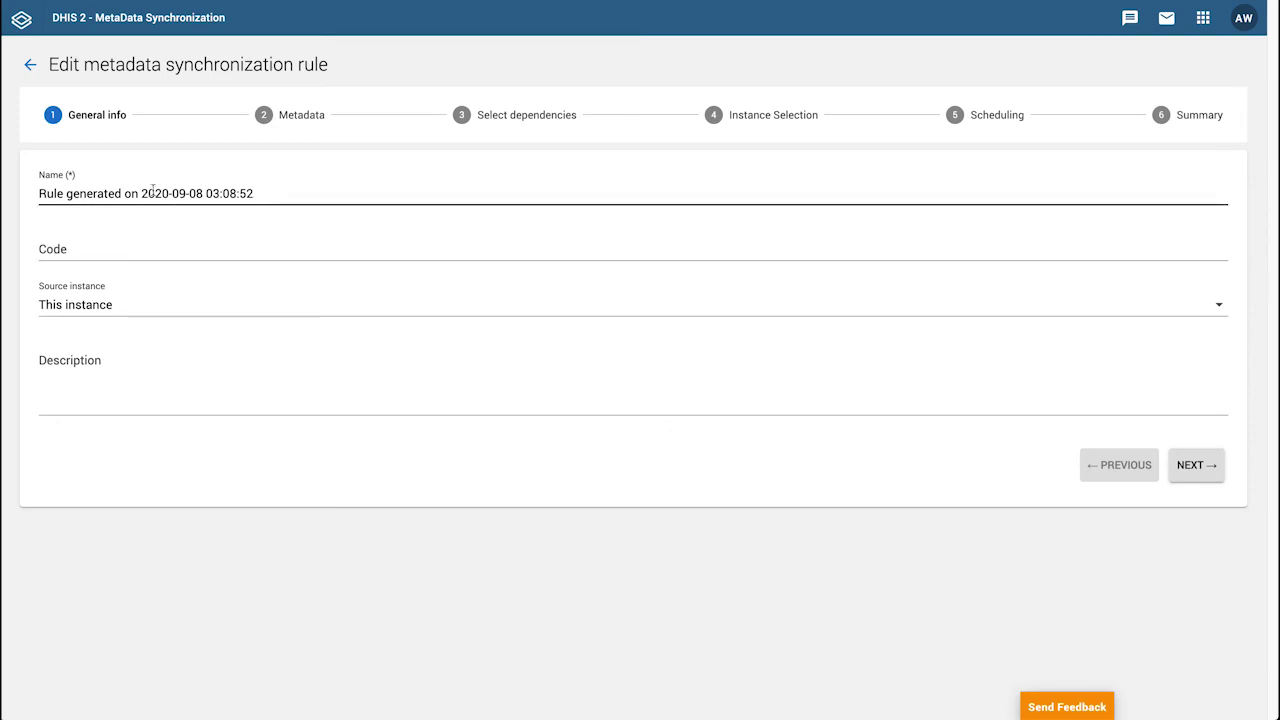
drag(275, 194, 46, 183)
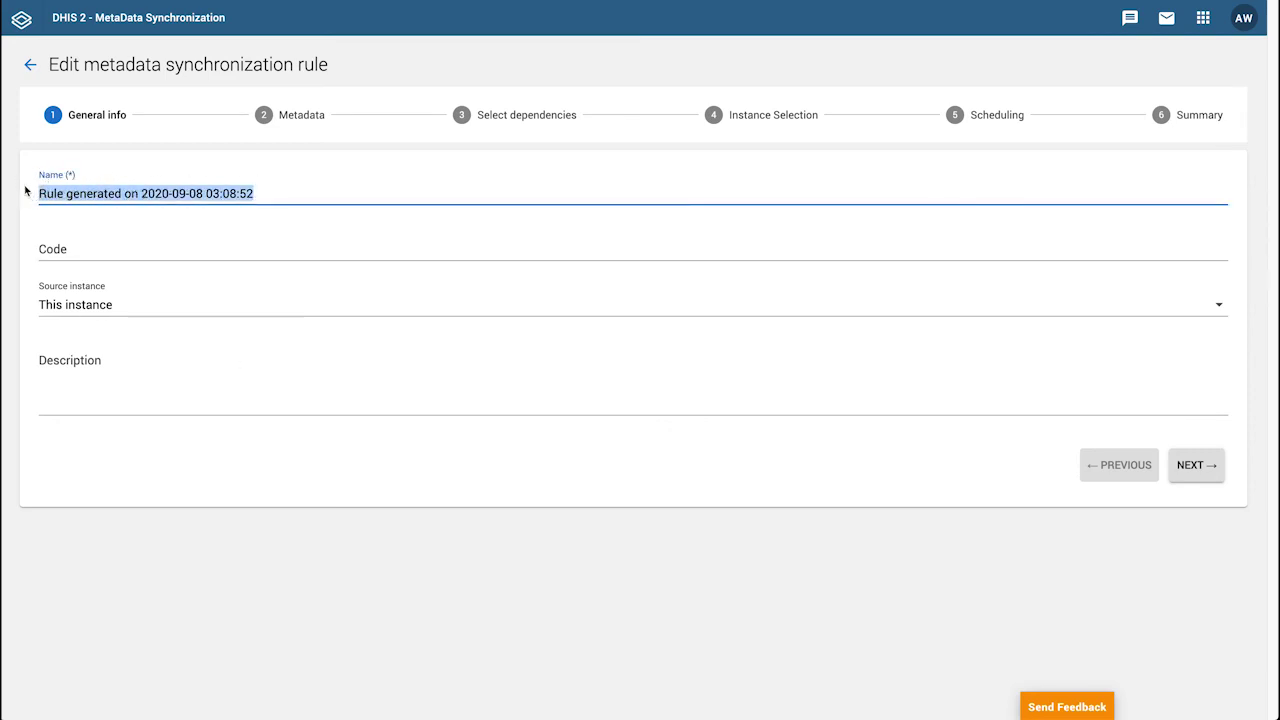
text(new demo rule)
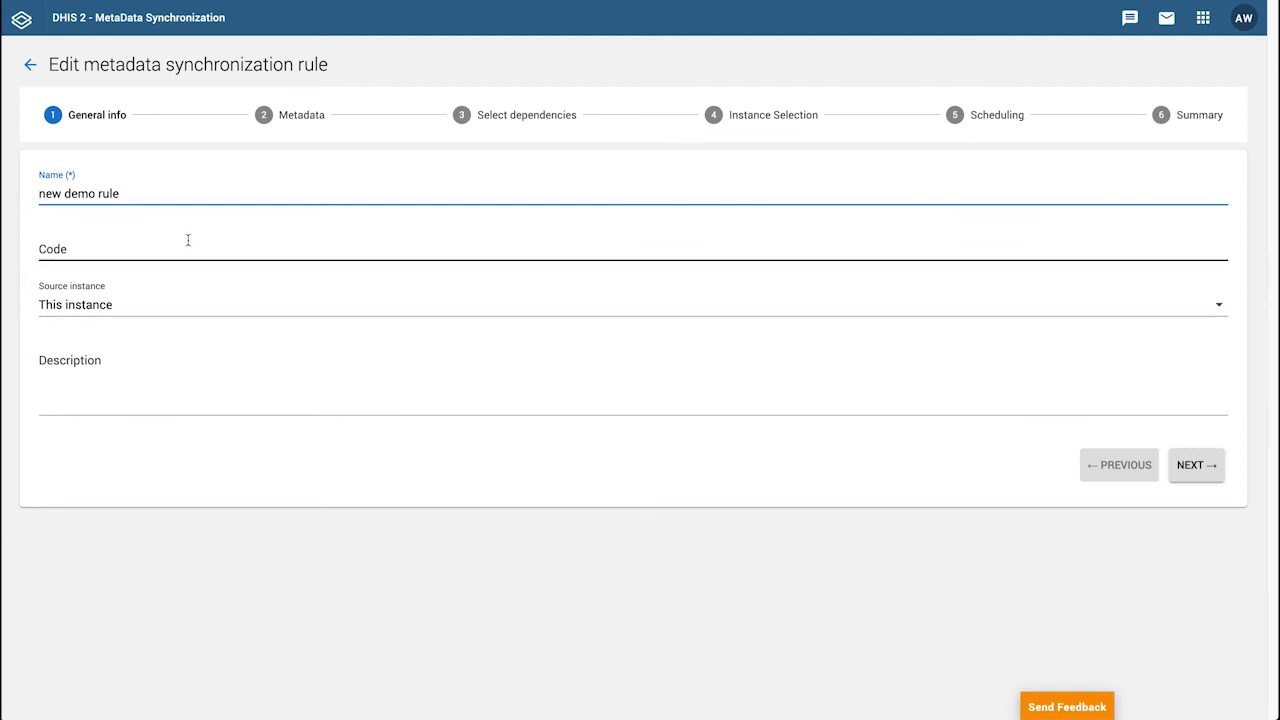
Enable monthly scheduling for the new demo rule at 12:00 AM on day 1 of the month, and save the rule.
click(305, 117)
click(469, 120)
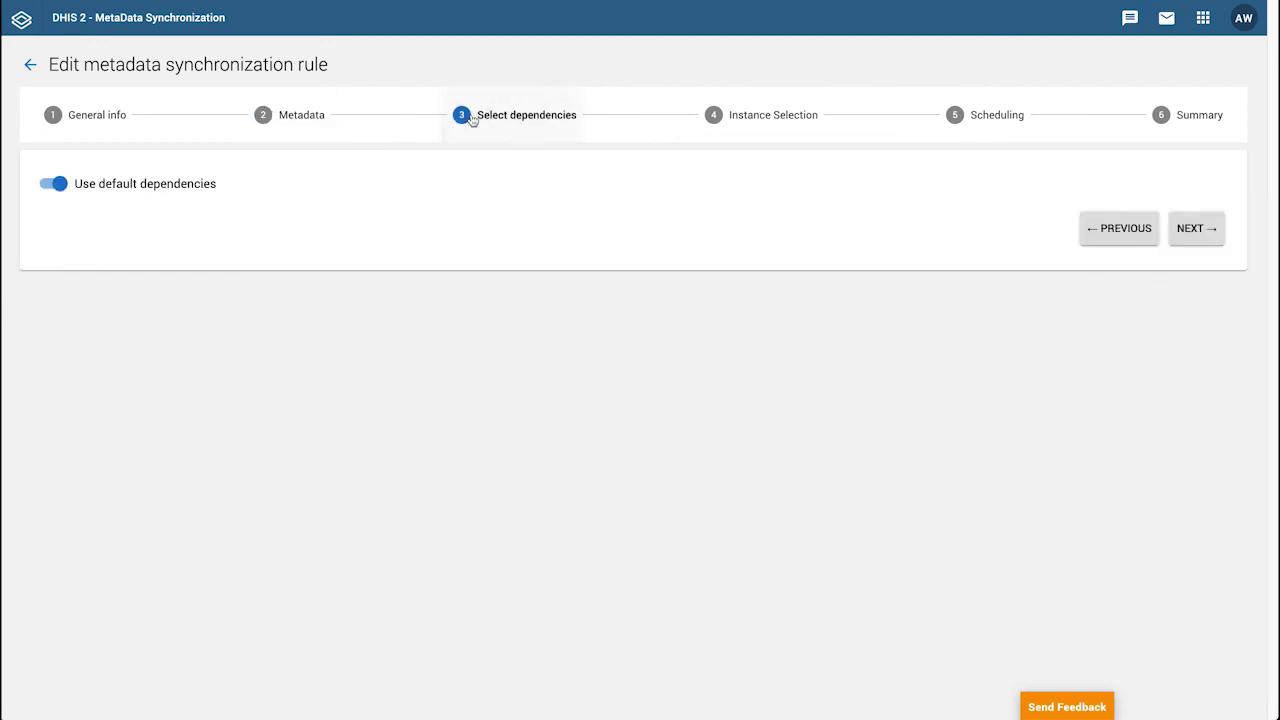
click(722, 121)
click(953, 124)
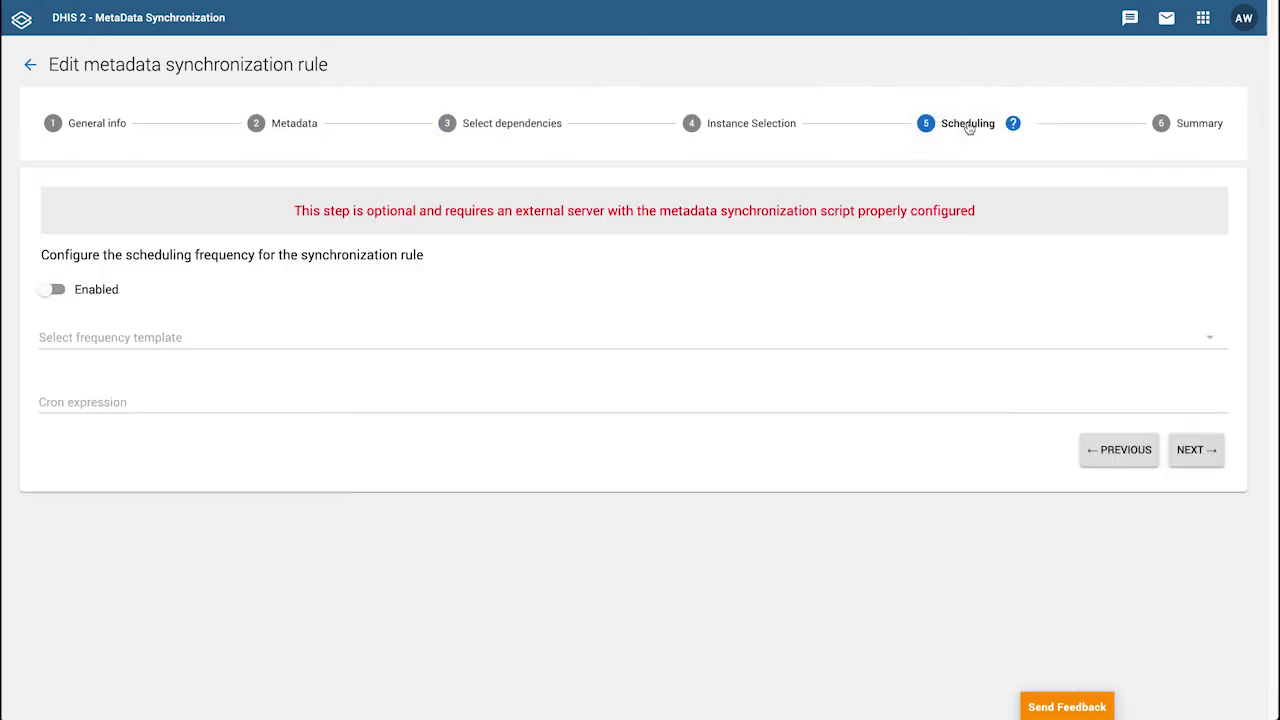
click(52, 290)
click(80, 335)
click(160, 389)
click(1160, 123)
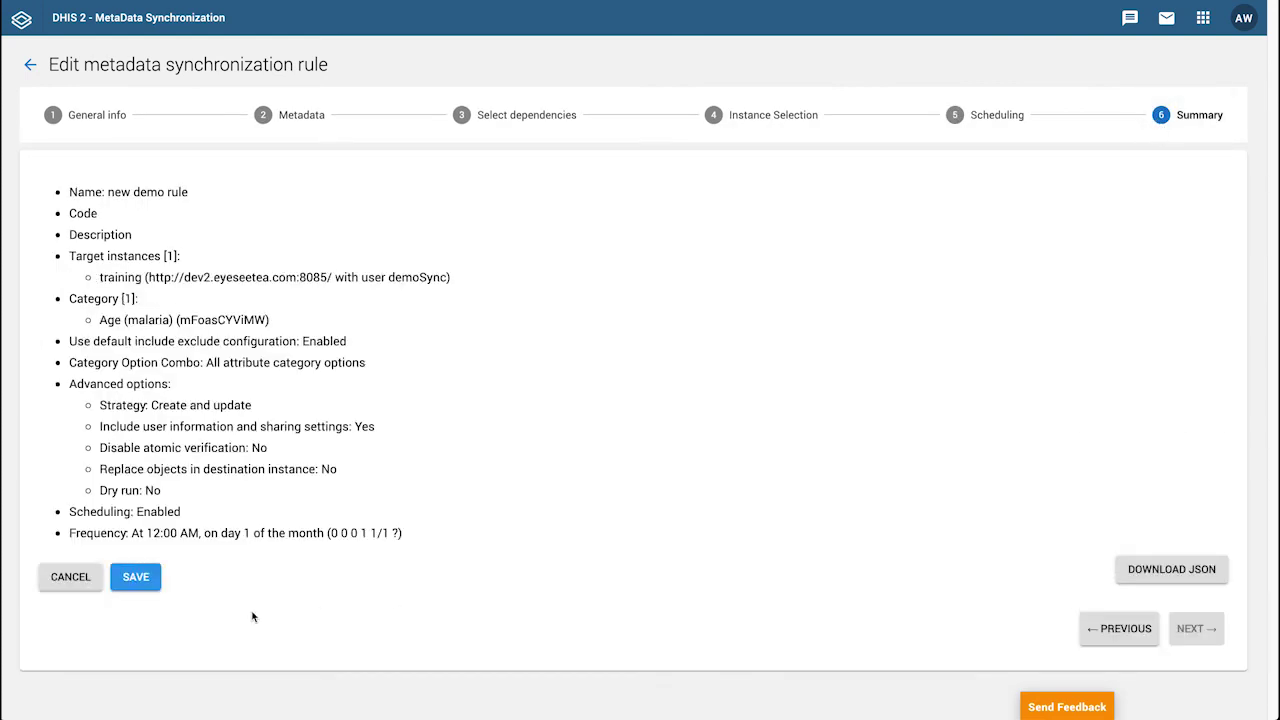
click(140, 580)
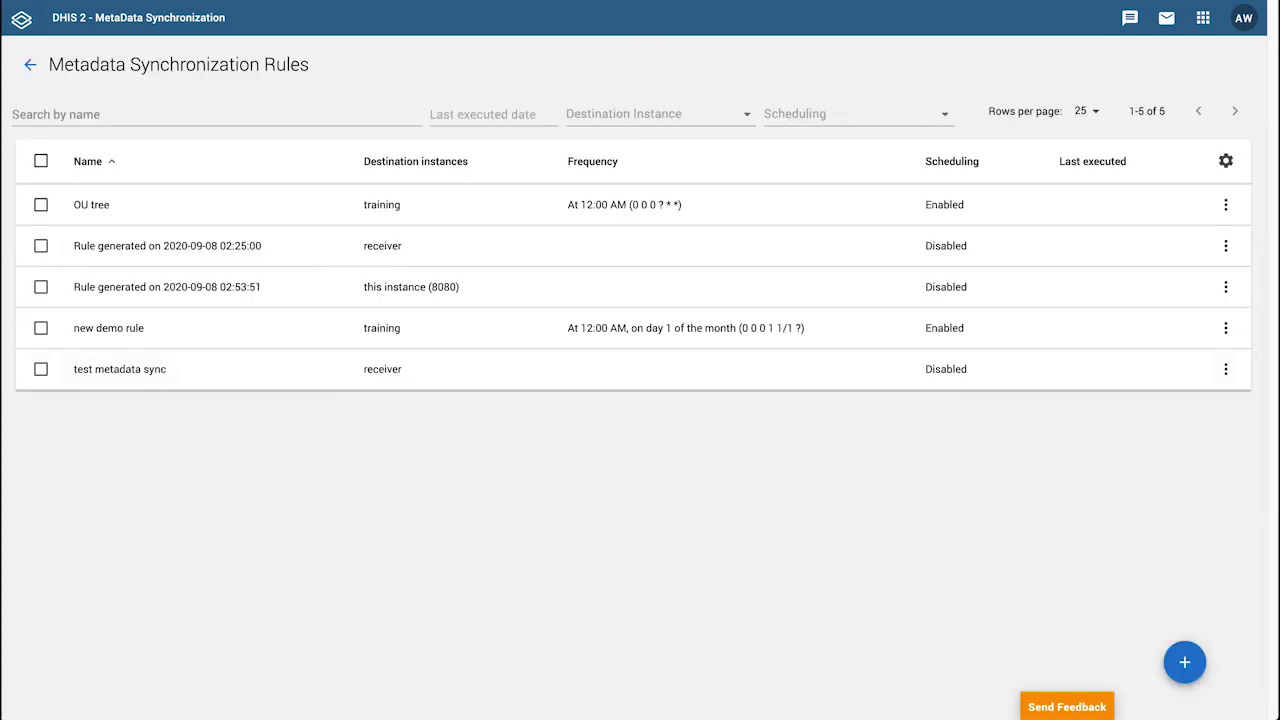
Execute the OU tree rule from the metadata sync rules list.
double_click(384, 589)
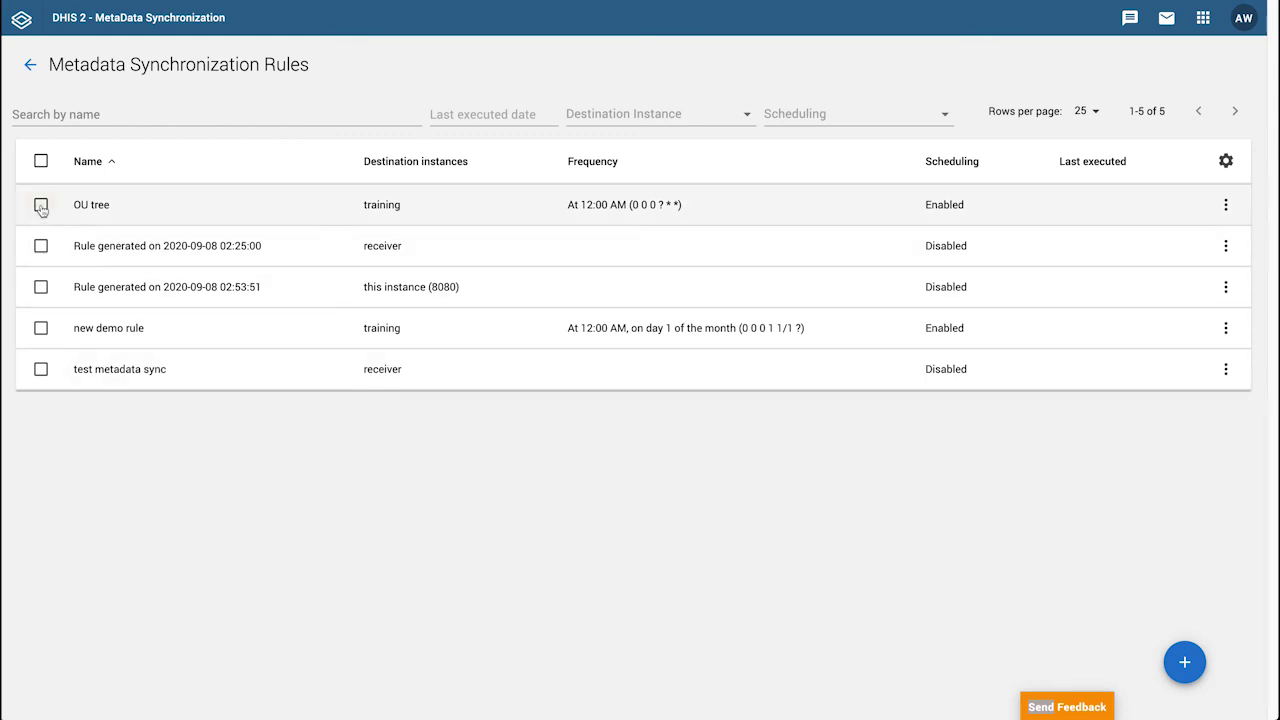
click(1226, 204)
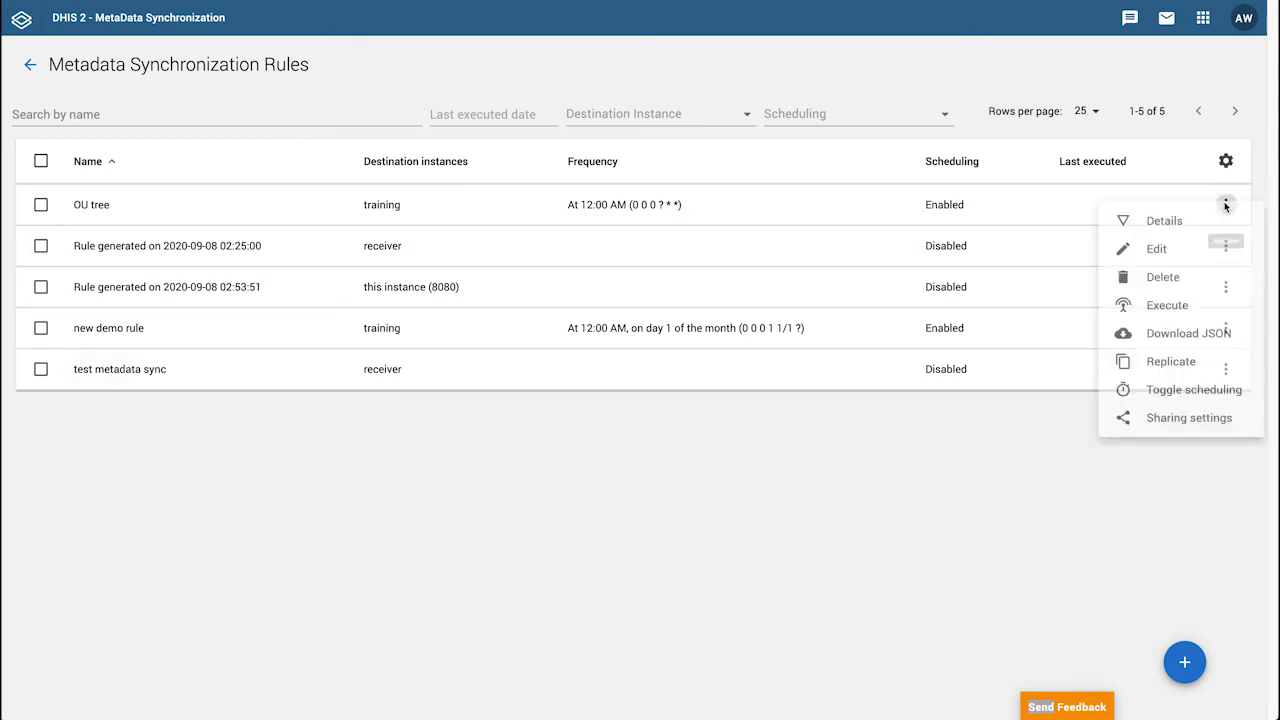
click(1165, 314)
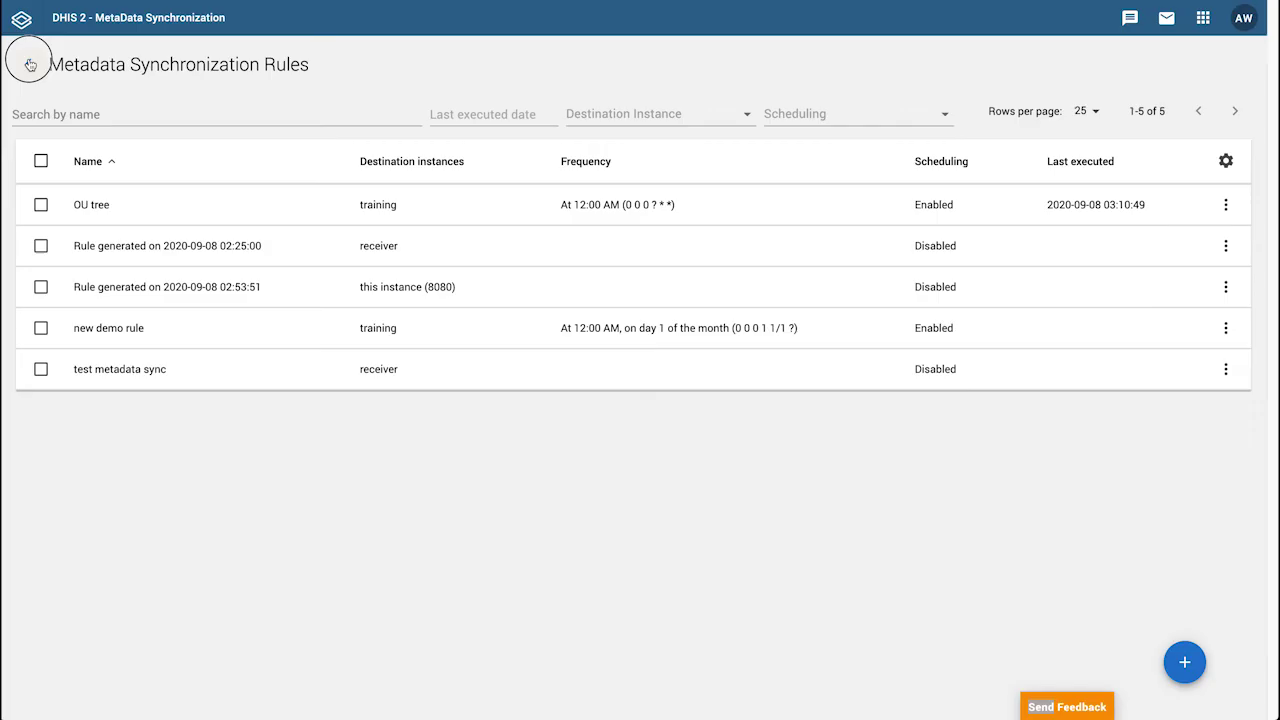
Open the metadata sync history and examine the synchronization results of the OU tree rule's execution.
click(29, 64)
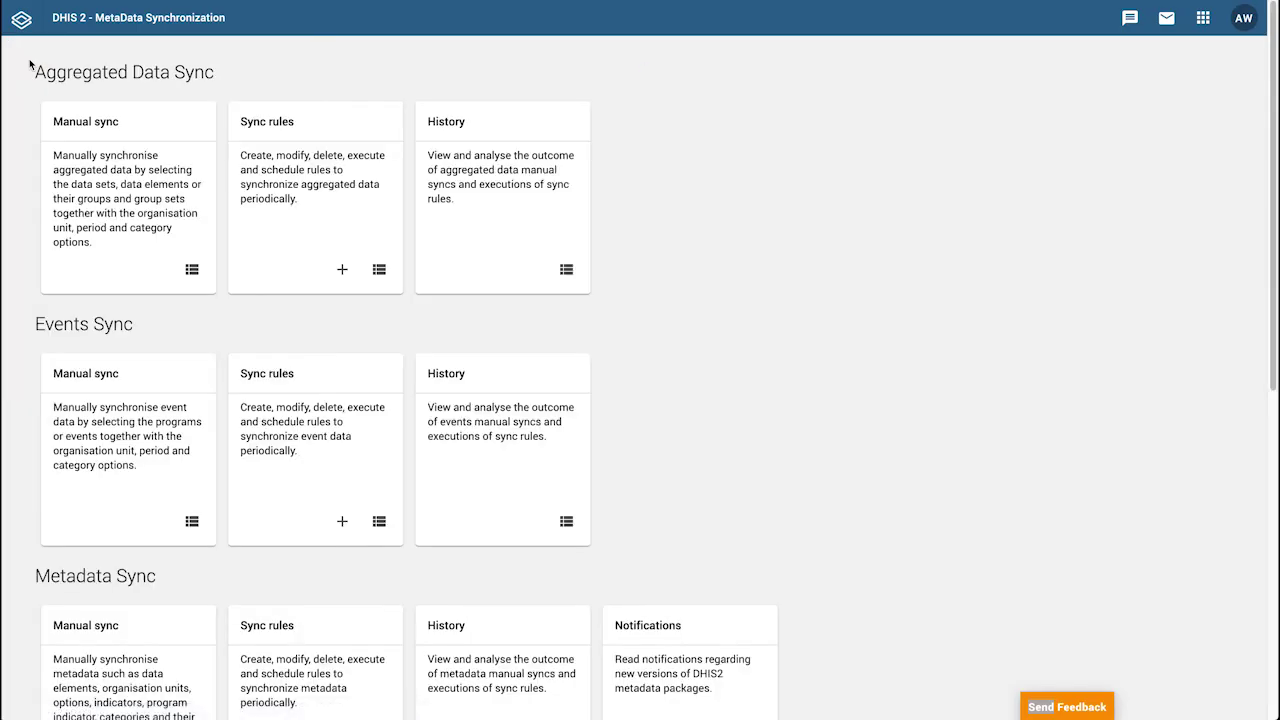
scroll(648, 378, down, 3)
click(571, 518)
drag(76, 204, 176, 213)
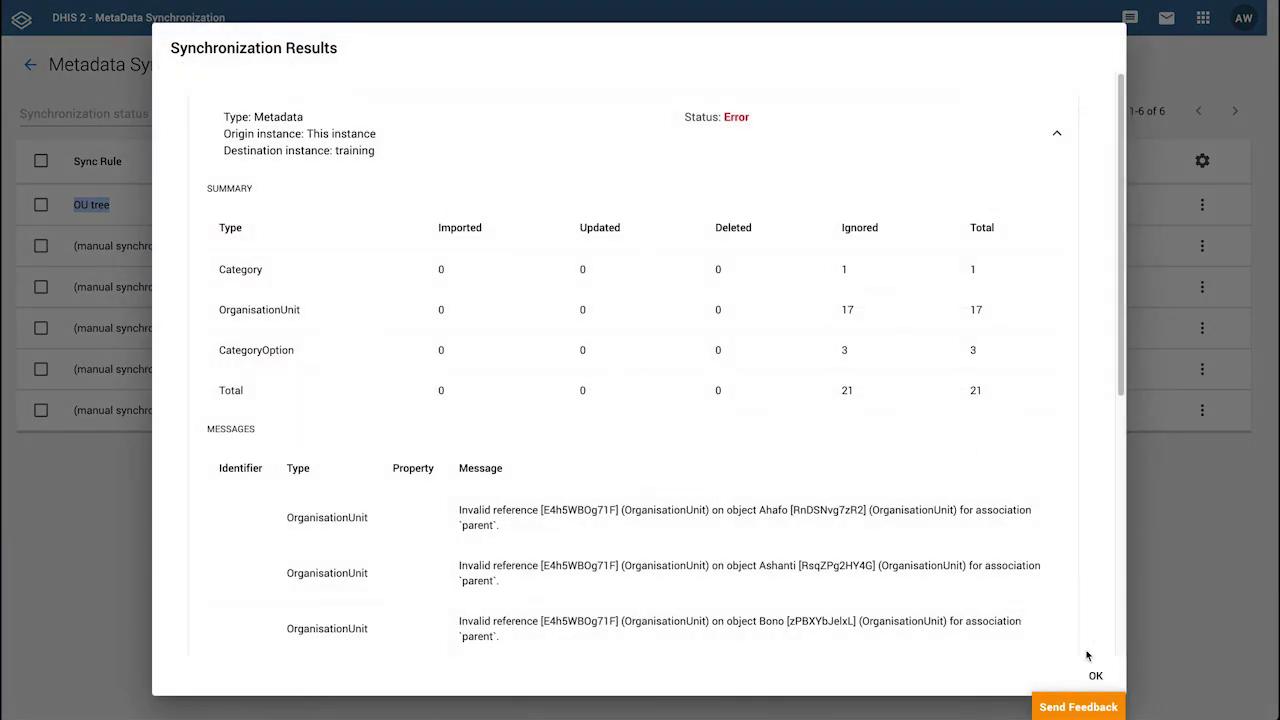
click(1095, 675)
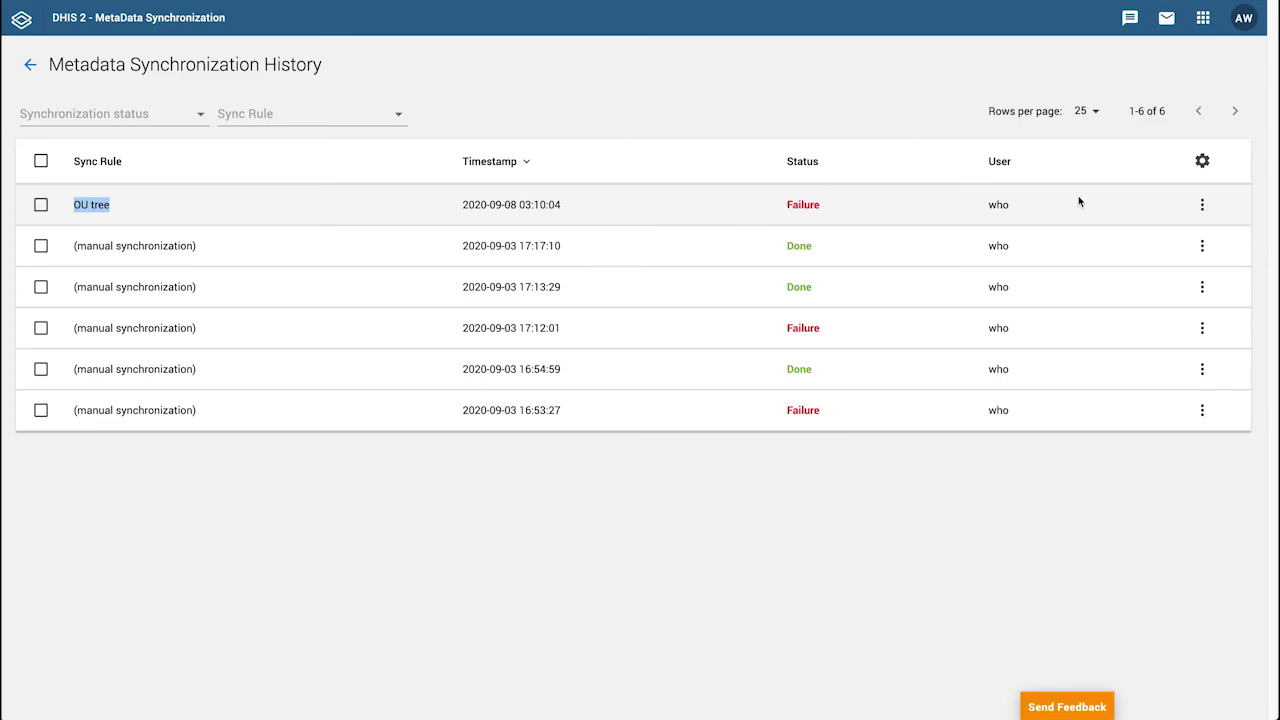
click(1077, 205)
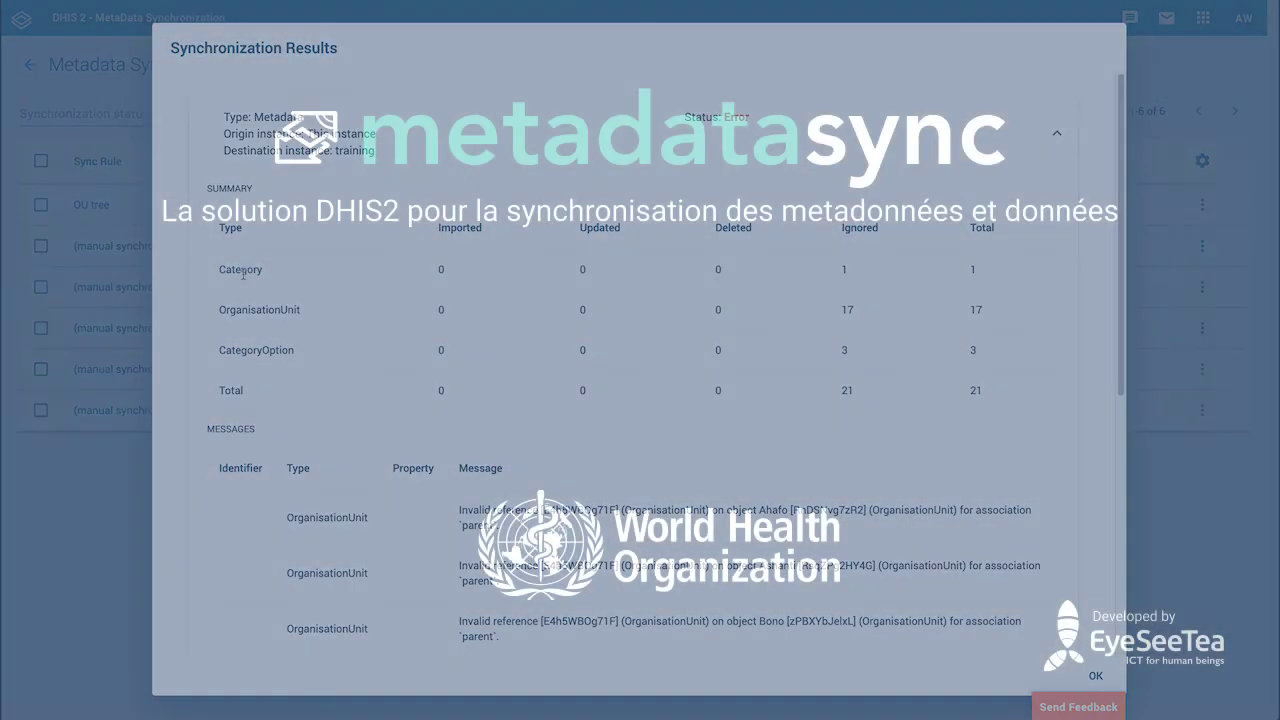